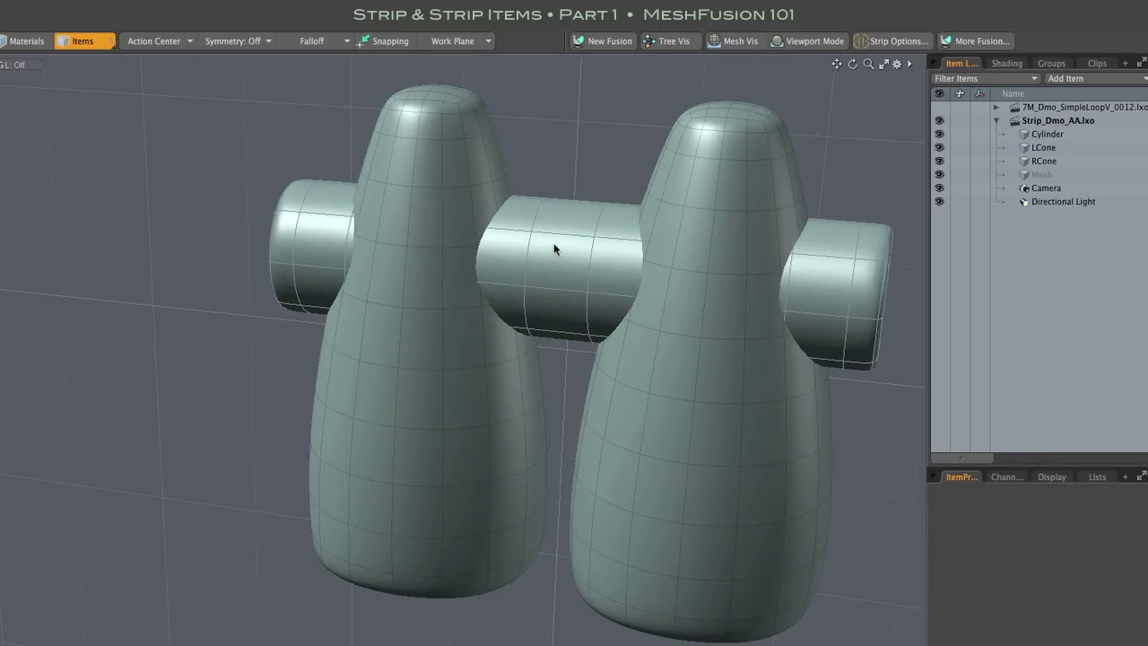
Lasso-select Cylinder, LCone and RCone and fuse them as a Union of Meshes.
left_click(554, 243)
left_click(381, 169)
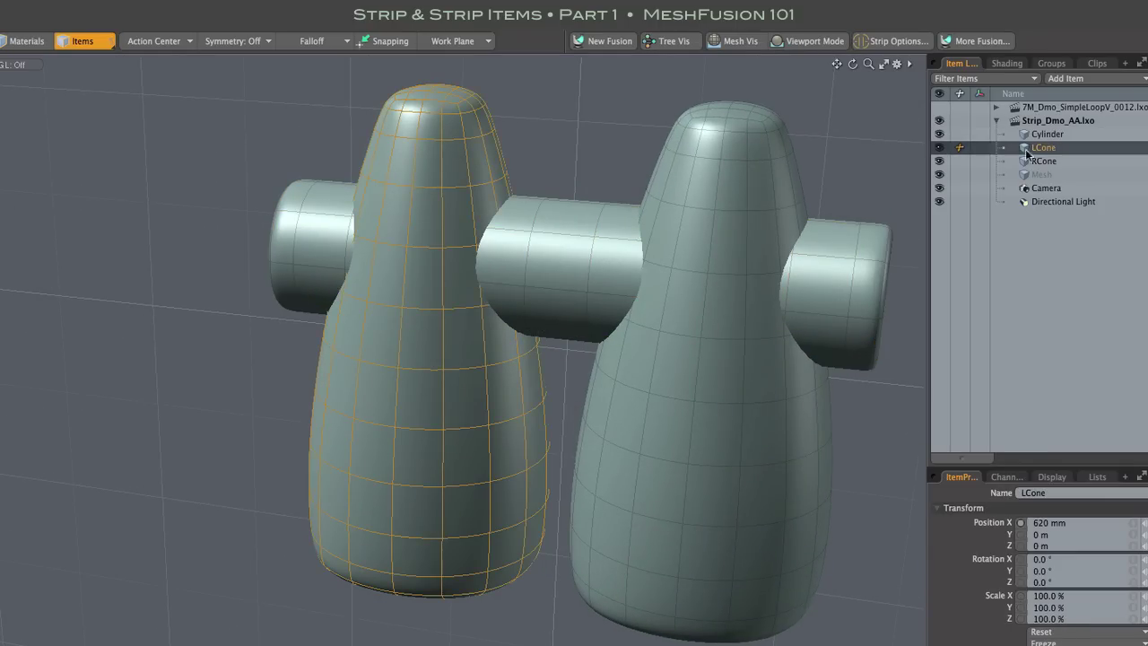
left_click(844, 149)
mouse_move(332, 90)
right_mouse_down()
mouse_move(281, 218)
mouse_move(556, 126)
right_mouse_up()
left_click(593, 41)
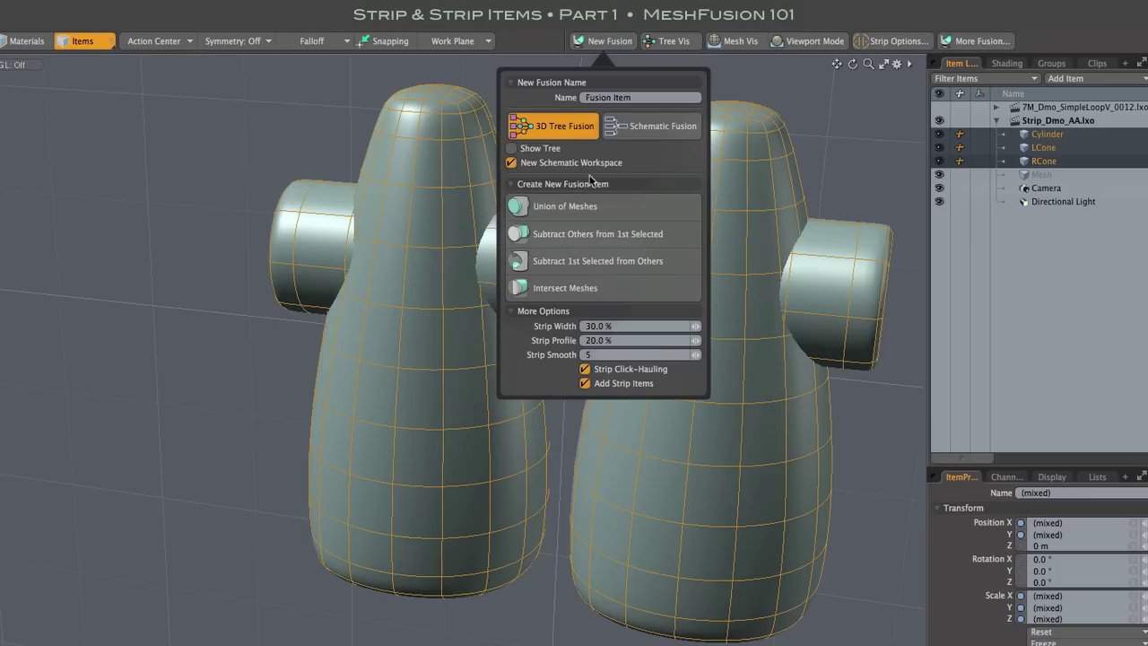
left_click(574, 206)
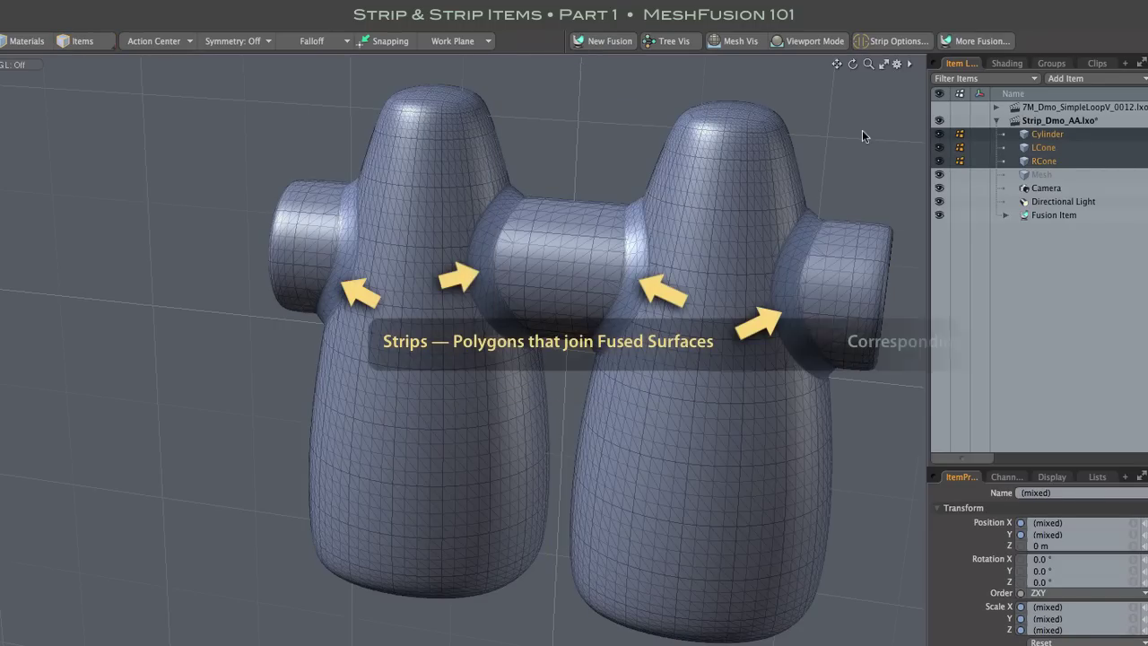
Expand the Fusion Item and its Strips group, then select the RCone Cylinder strip.
left_click(1005, 215)
left_click(1014, 242)
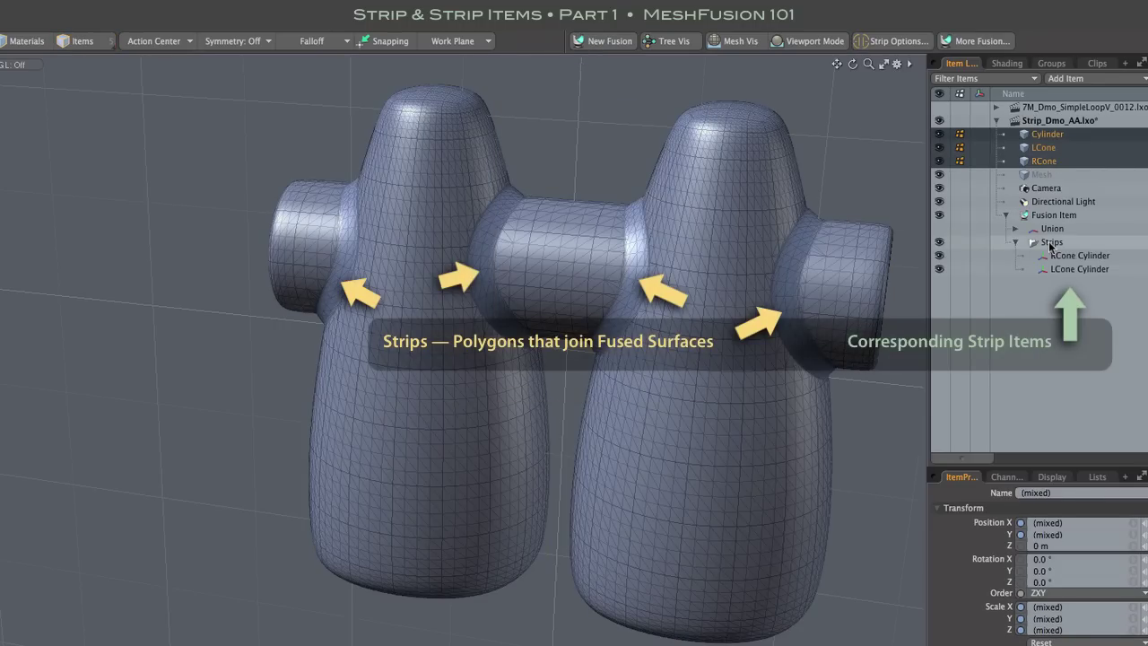
left_click(1052, 242)
left_click(1077, 257)
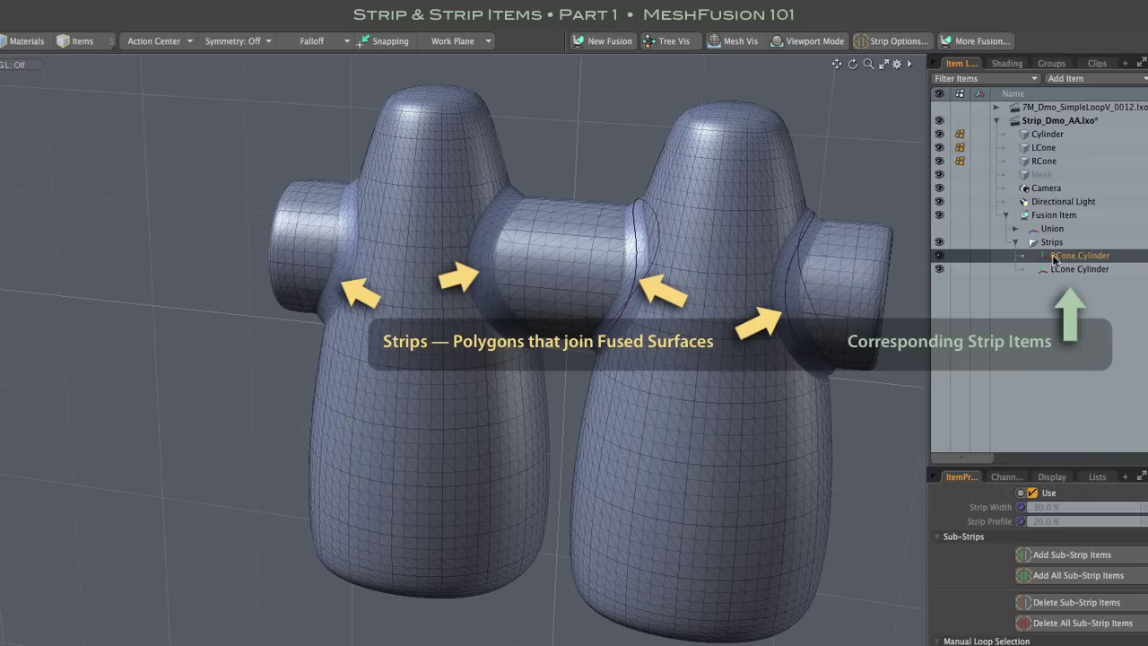
left_click(1075, 256)
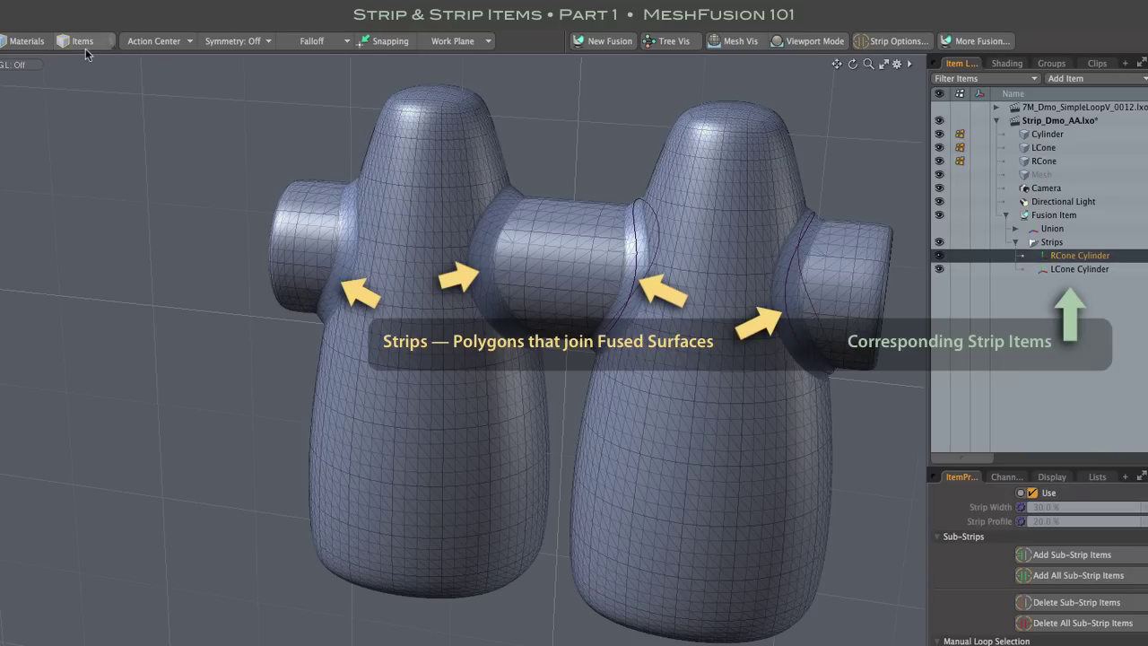
Compare the LCone Cylinder and RCone Cylinder strip items with their source cone meshes.
left_click(1060, 272)
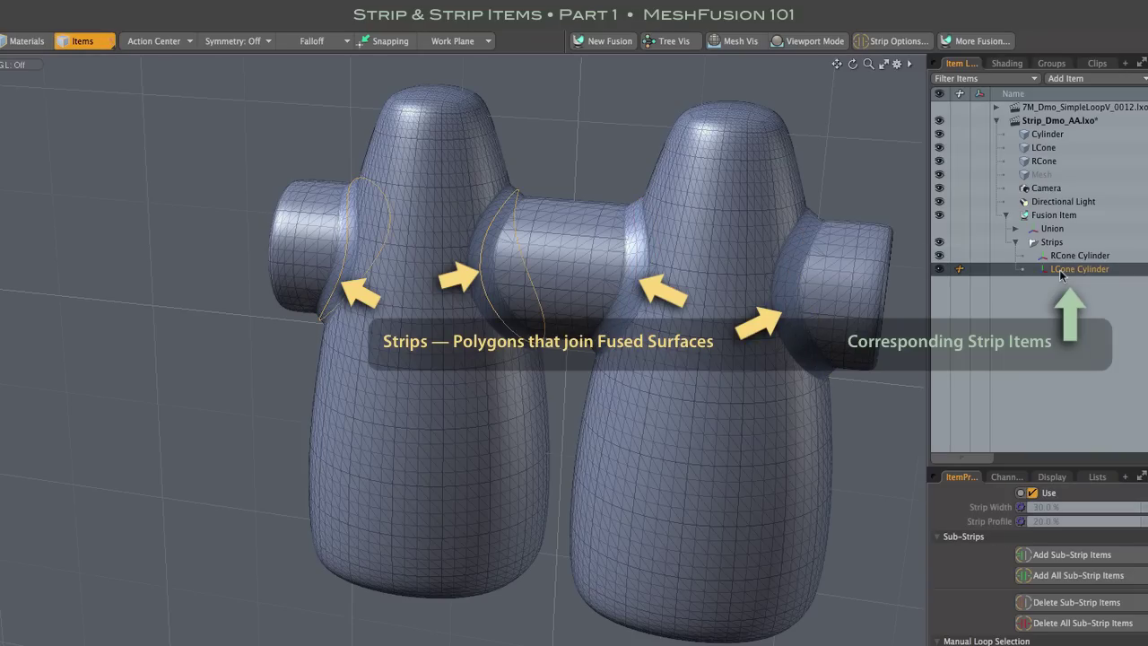
left_click(455, 287)
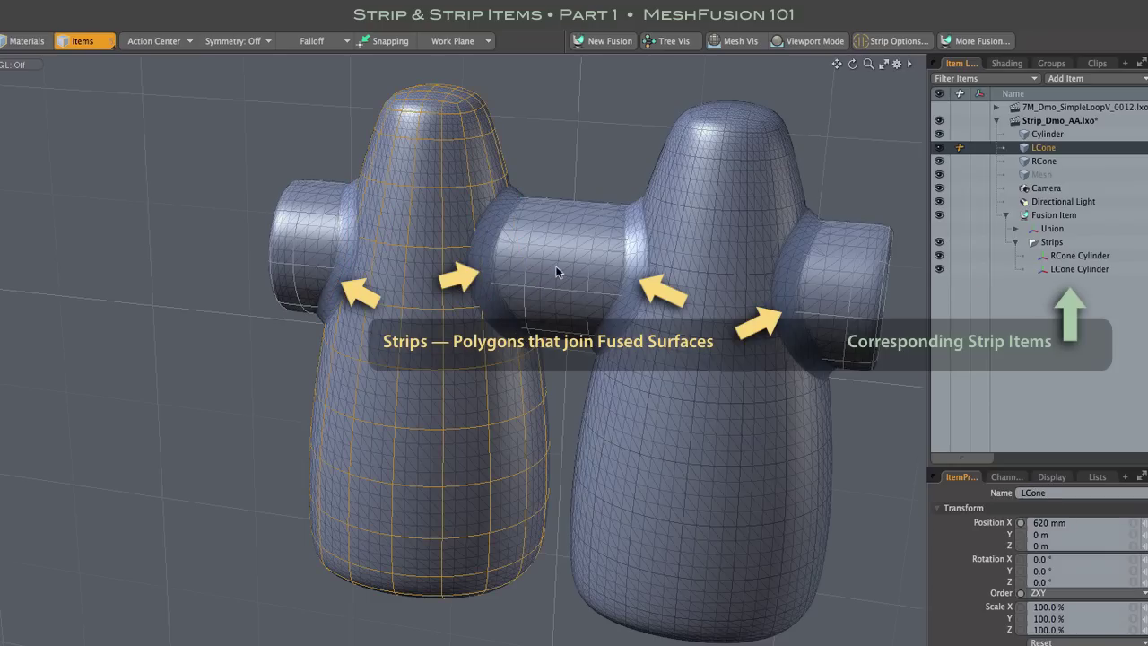
left_click(1074, 271)
left_click(812, 418)
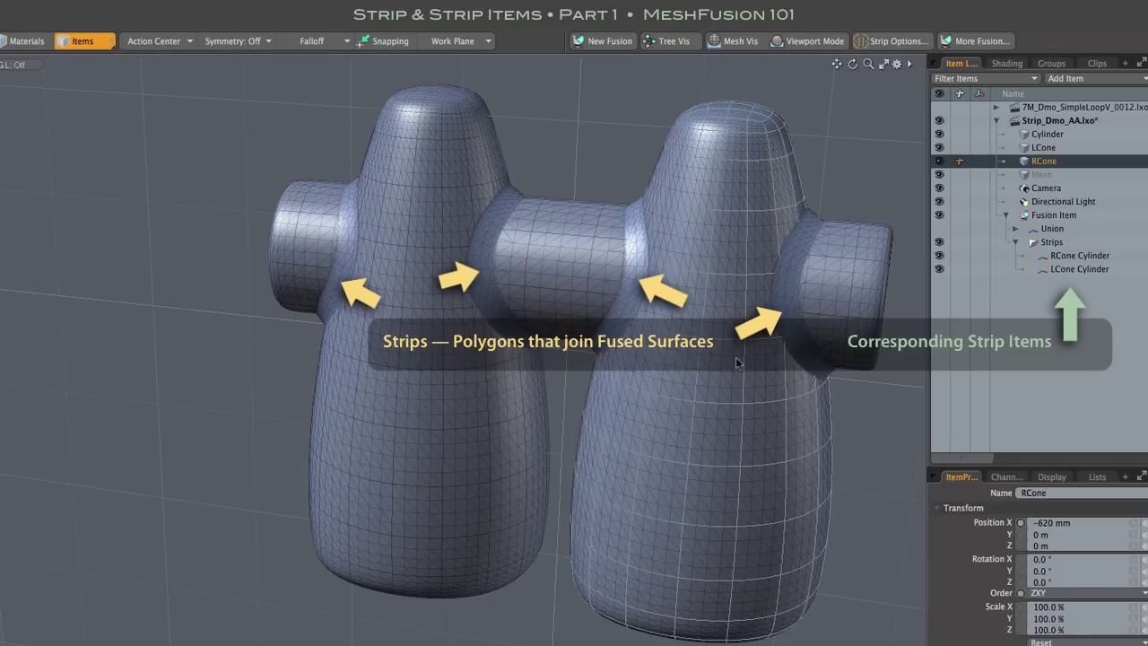
left_click(1074, 257)
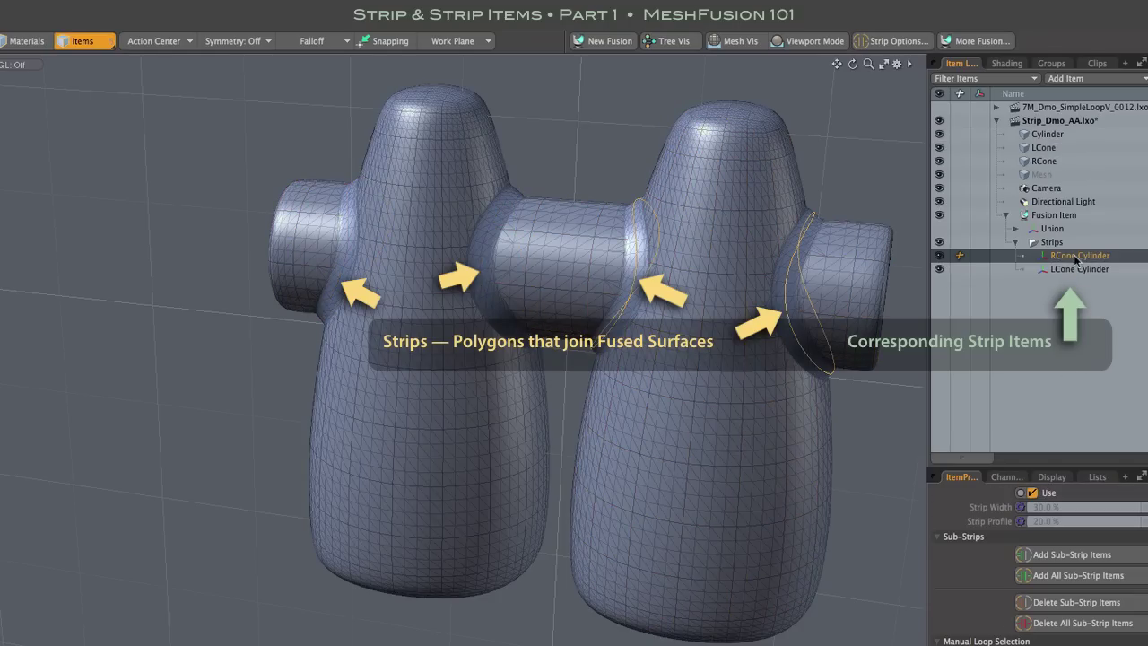
Move RCone left along X to -415 mm so it touches LCone.
left_click(866, 409)
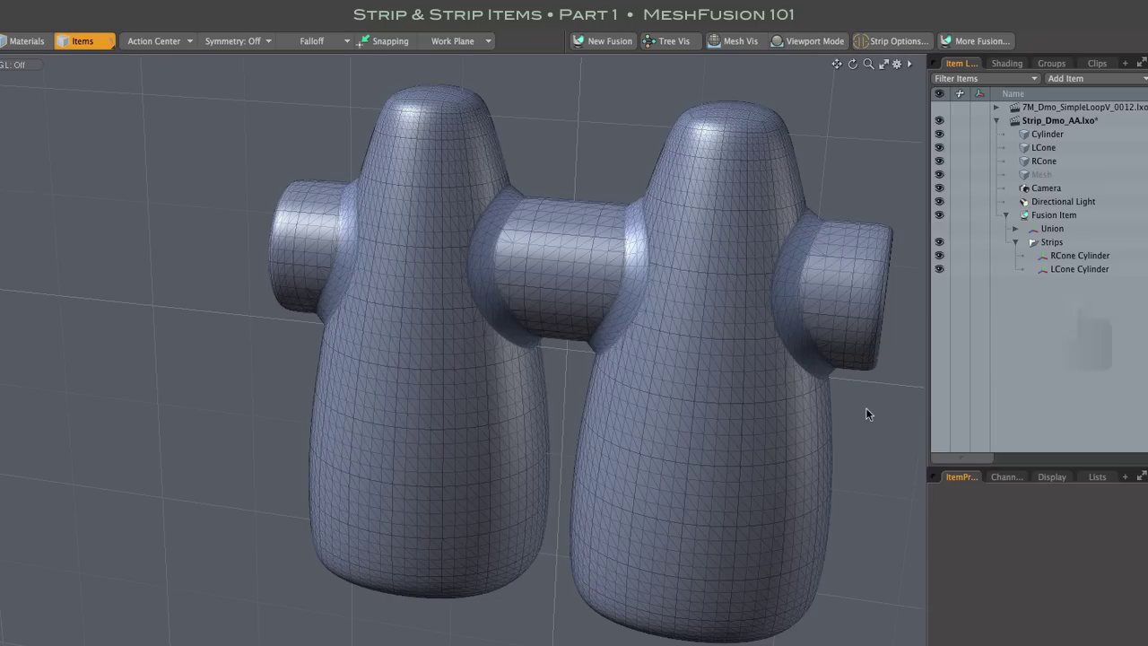
left_click(794, 447)
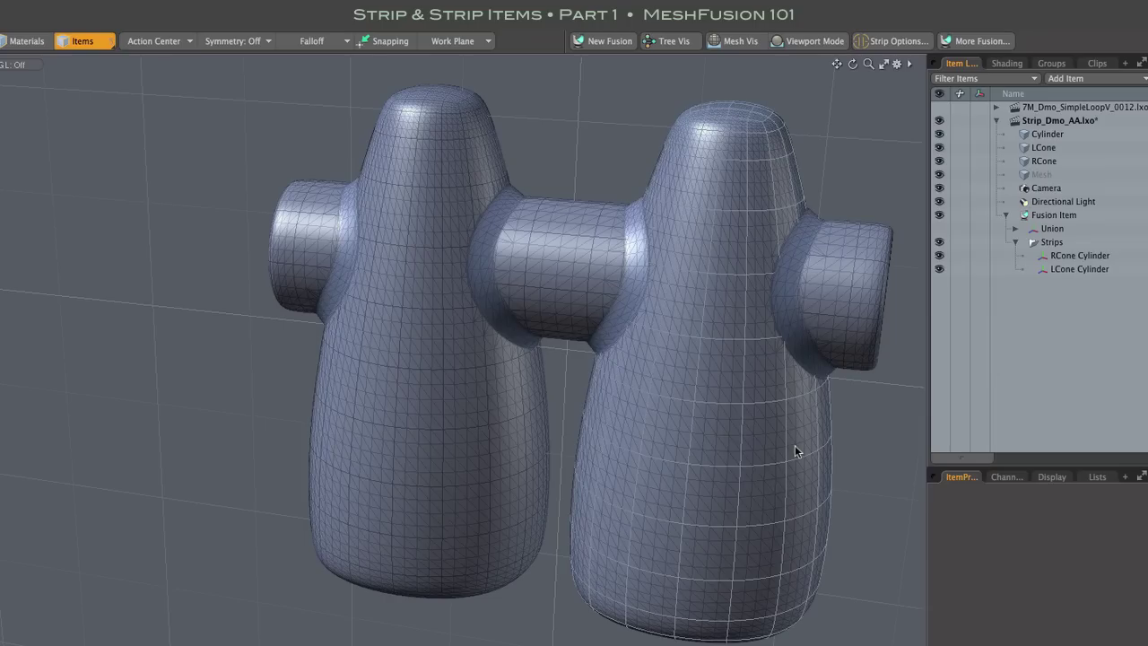
key("w")
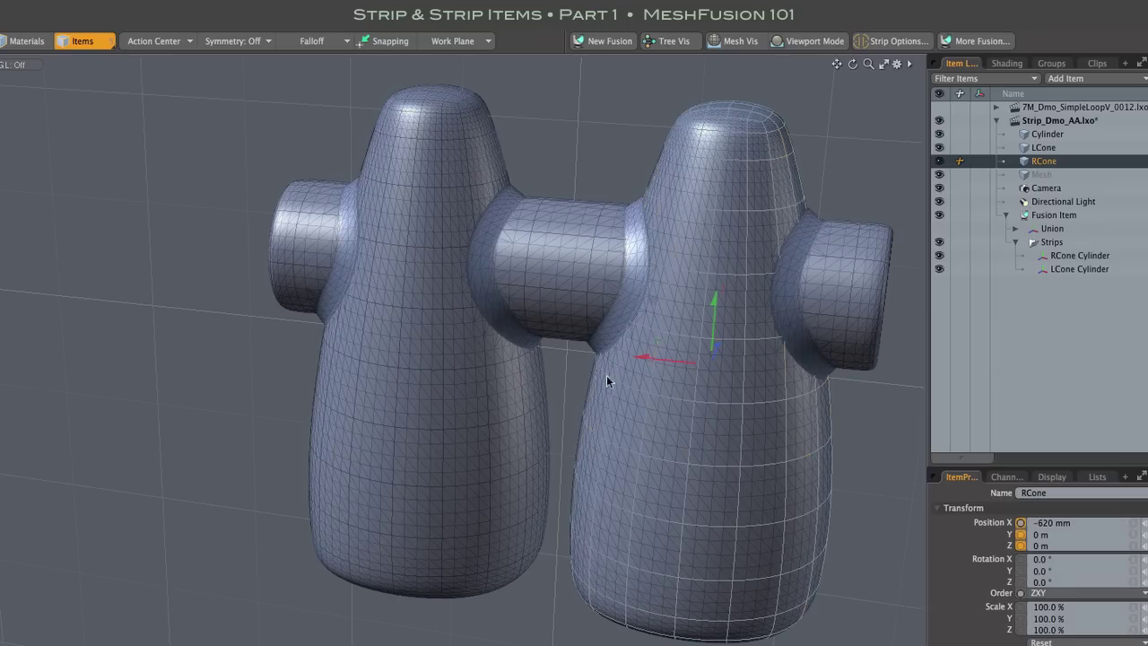
left_click_drag(642, 365, 584, 371)
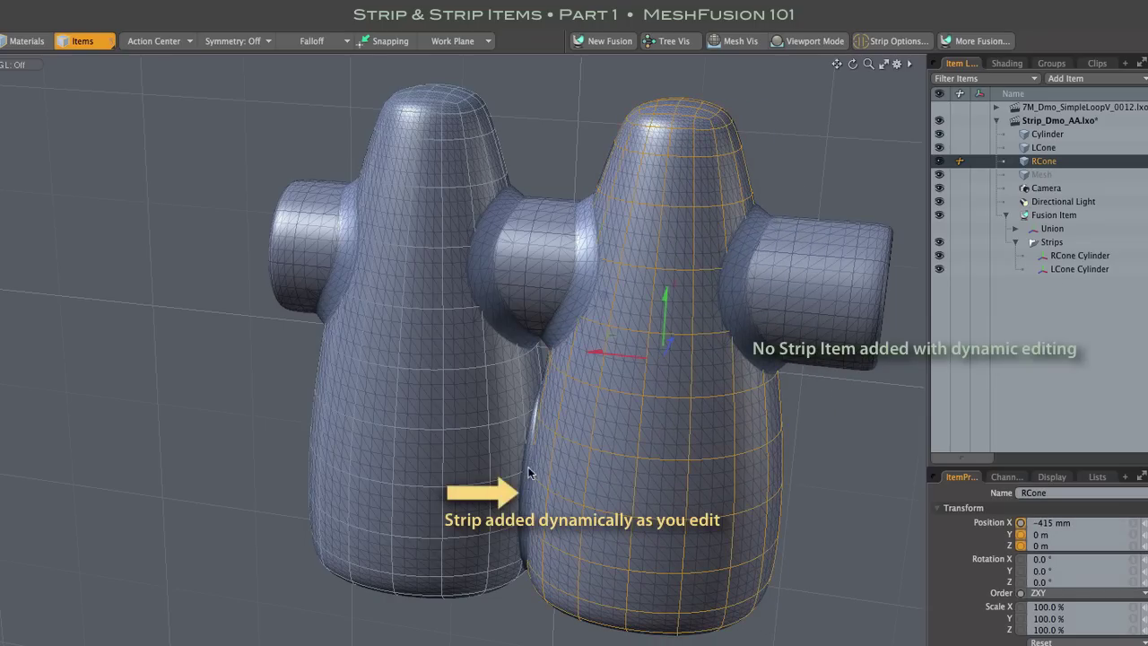
scroll(529, 473, "up", 5)
scroll(529, 472, "down", 5)
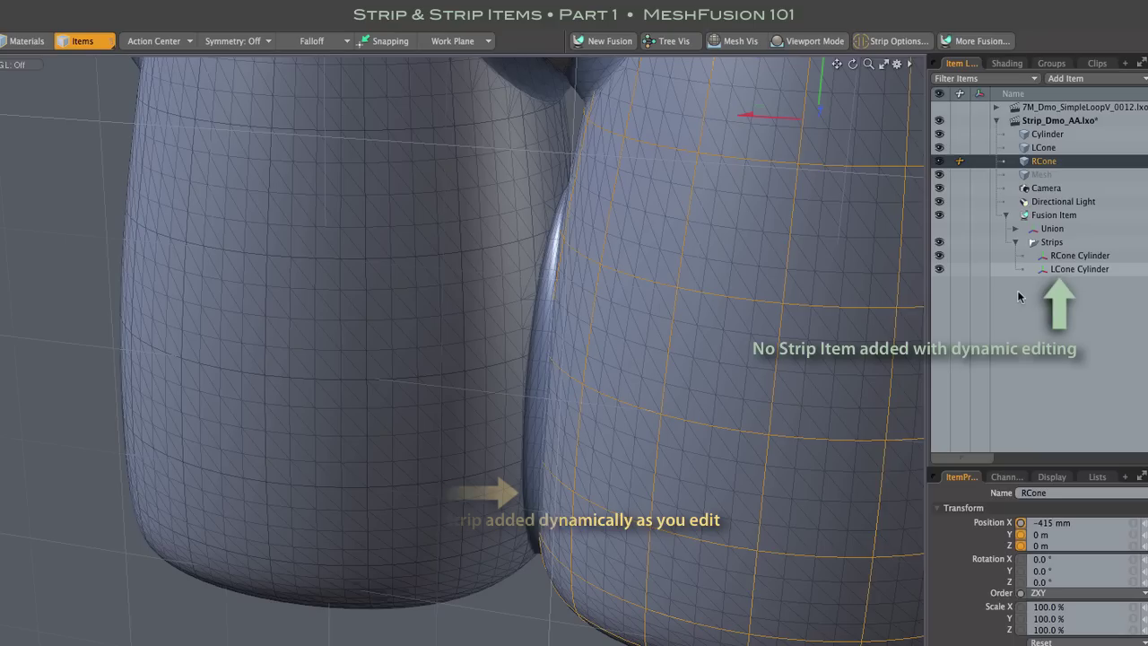
Run Update Strips to create the RCone LCone strip item and select it.
left_click(877, 41)
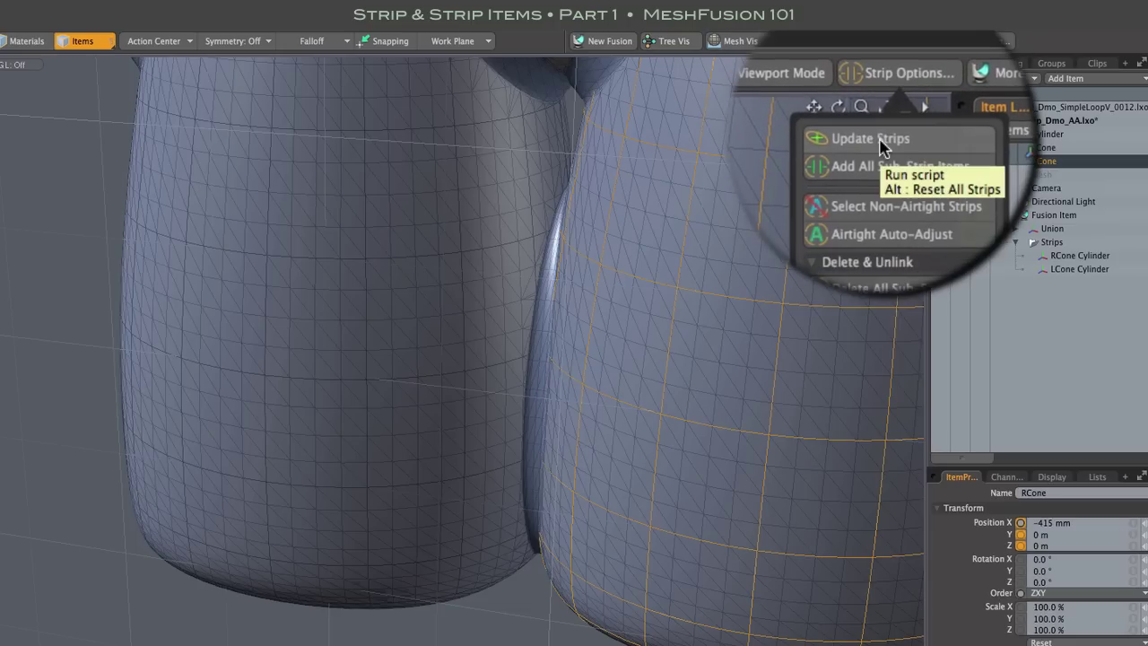
left_click(880, 146)
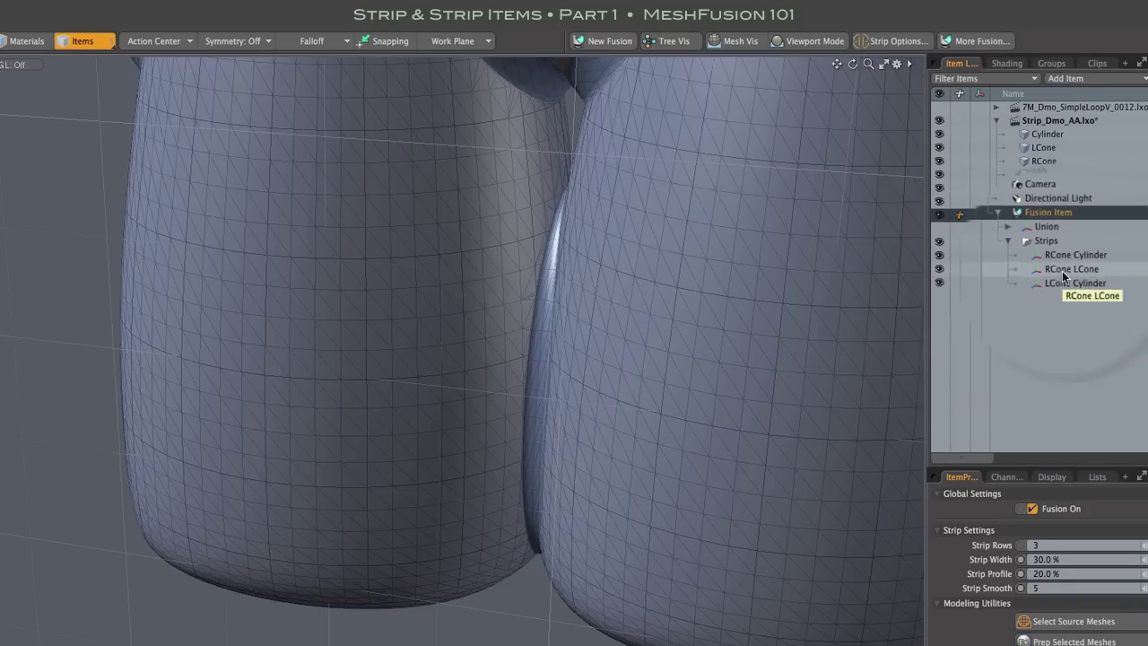
left_click(543, 351)
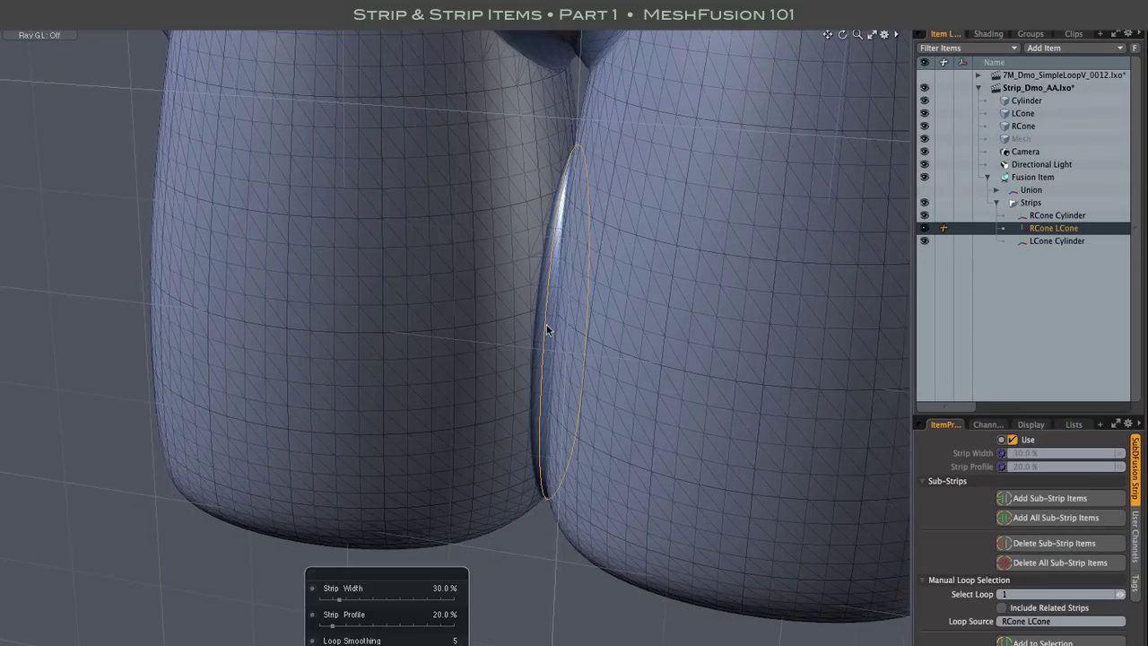
Inspect the LCone Cylinder and RCone Cylinder strips, then frame both cones in the view.
scroll(538, 305, "down", 3)
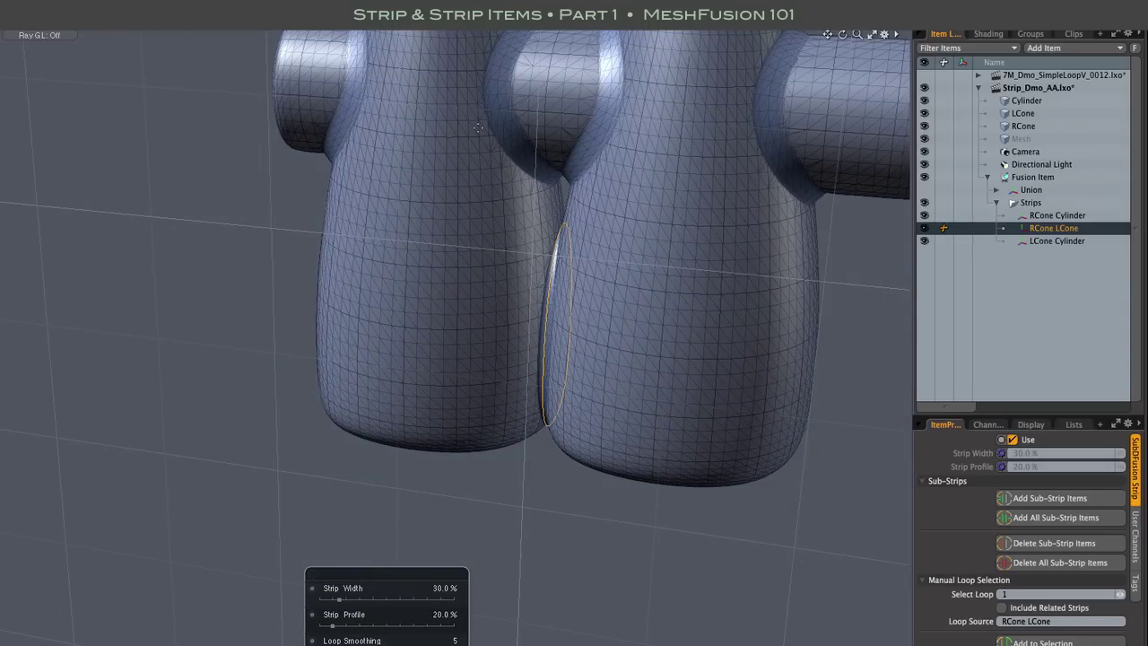
left_click(502, 123)
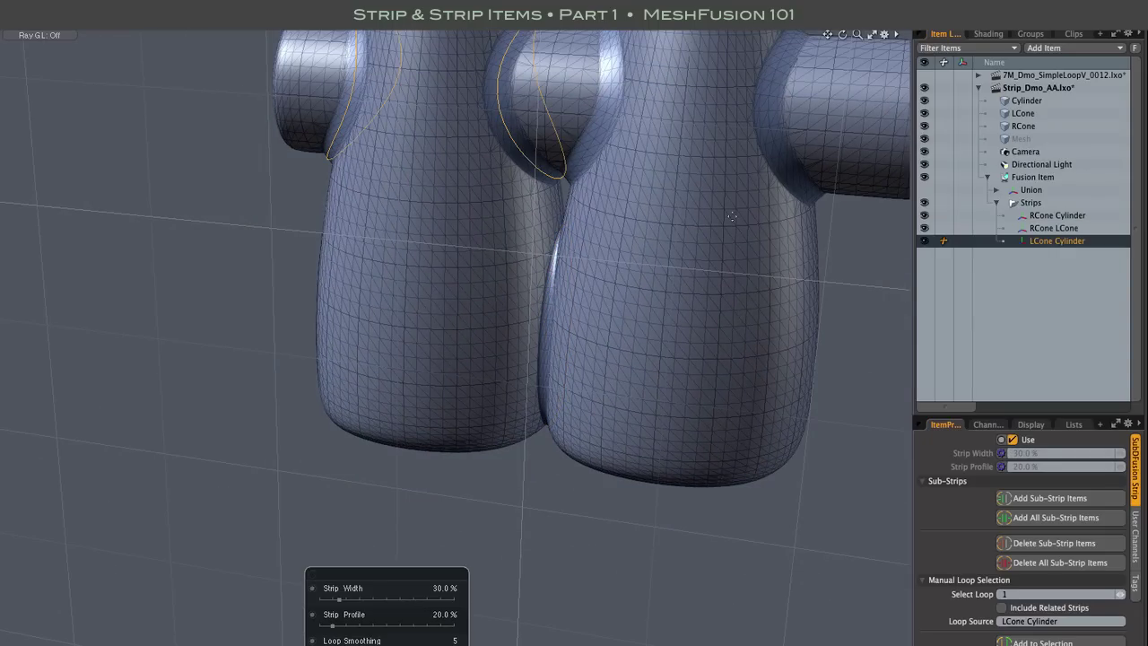
left_click(843, 251)
left_click(780, 169)
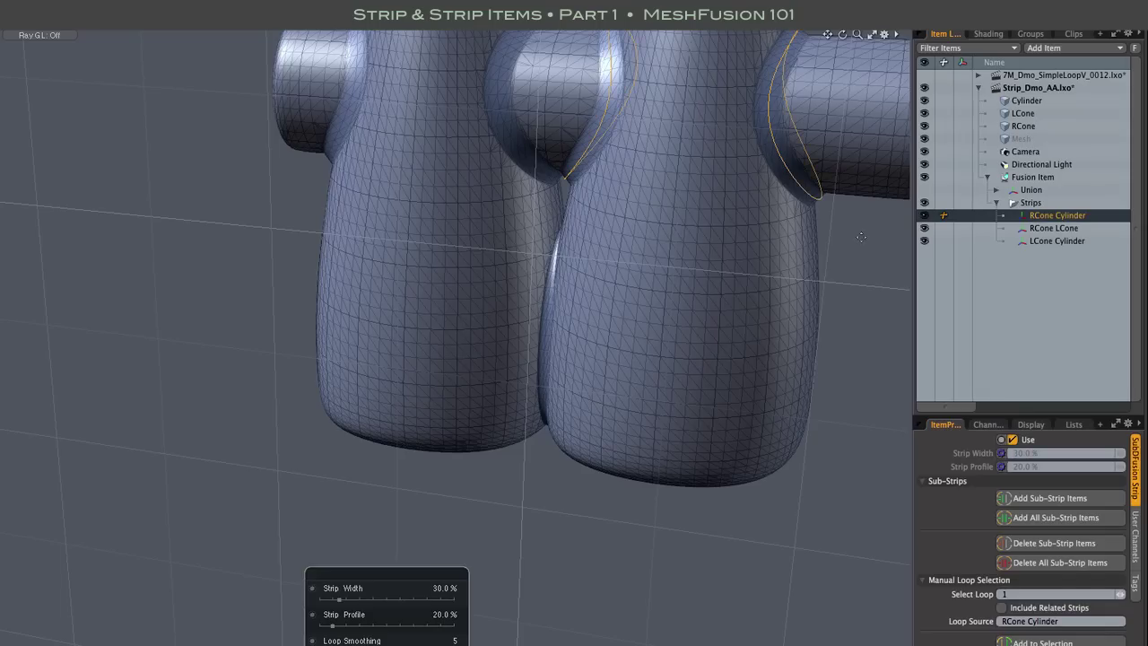
left_click(854, 238)
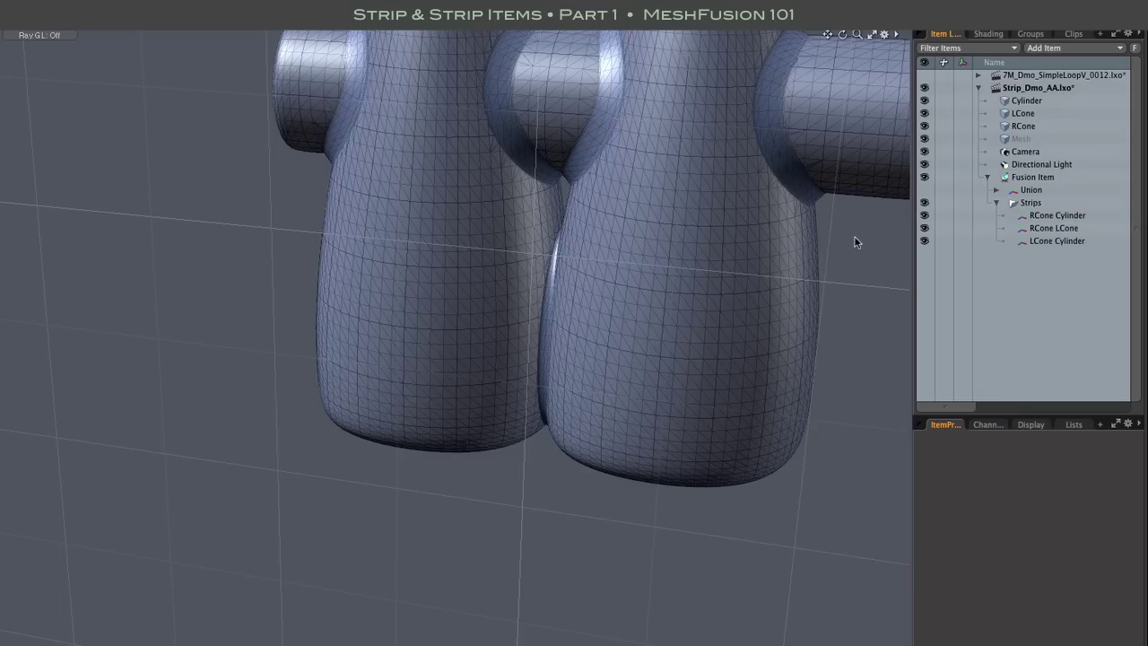
left_click_drag(855, 241, 750, 303, "alt")
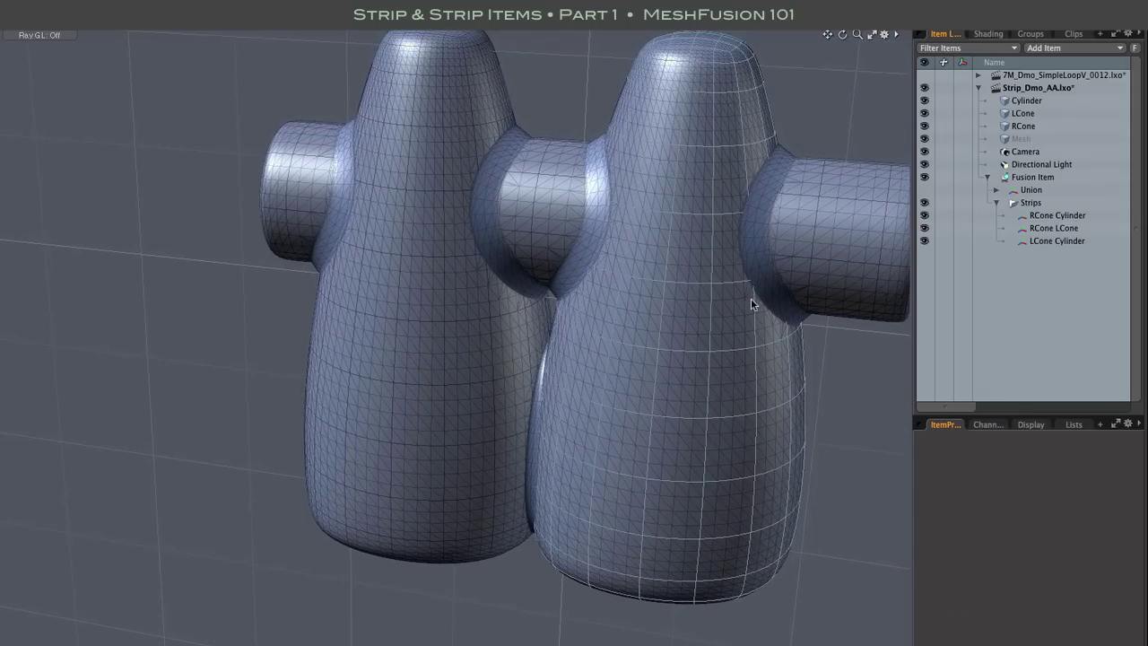
left_click_drag(495, 591, 571, 357, "alt+shift")
Widen the RCone LCone strip to 92% Strip Width and Strip Profile.
left_click(570, 357)
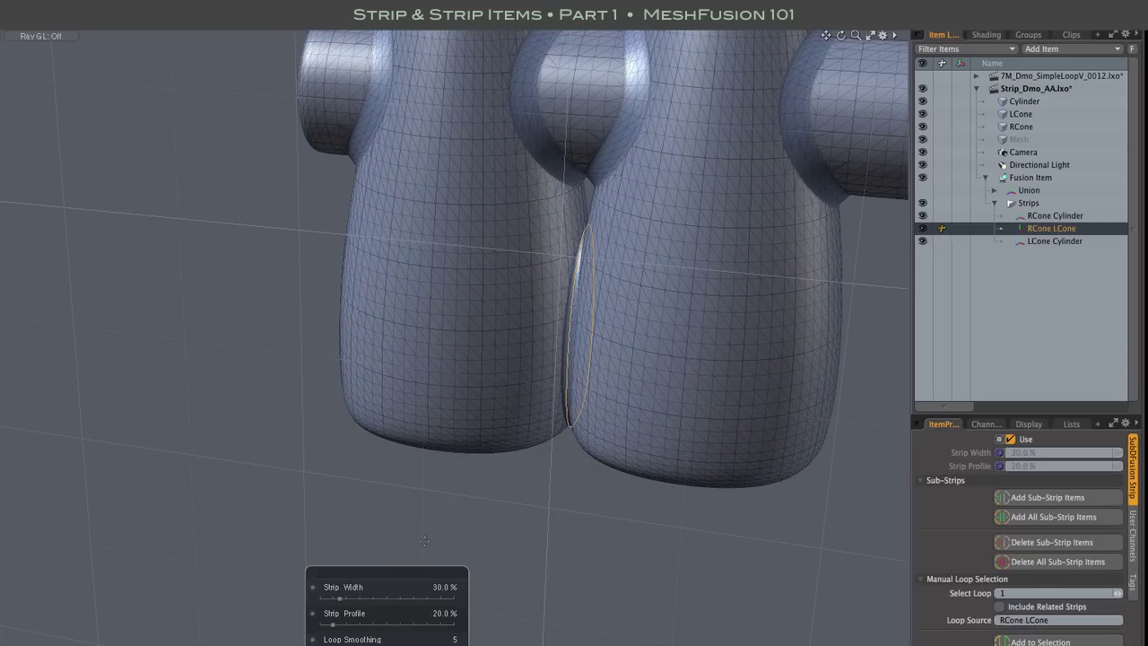
left_click_drag(349, 599, 382, 602)
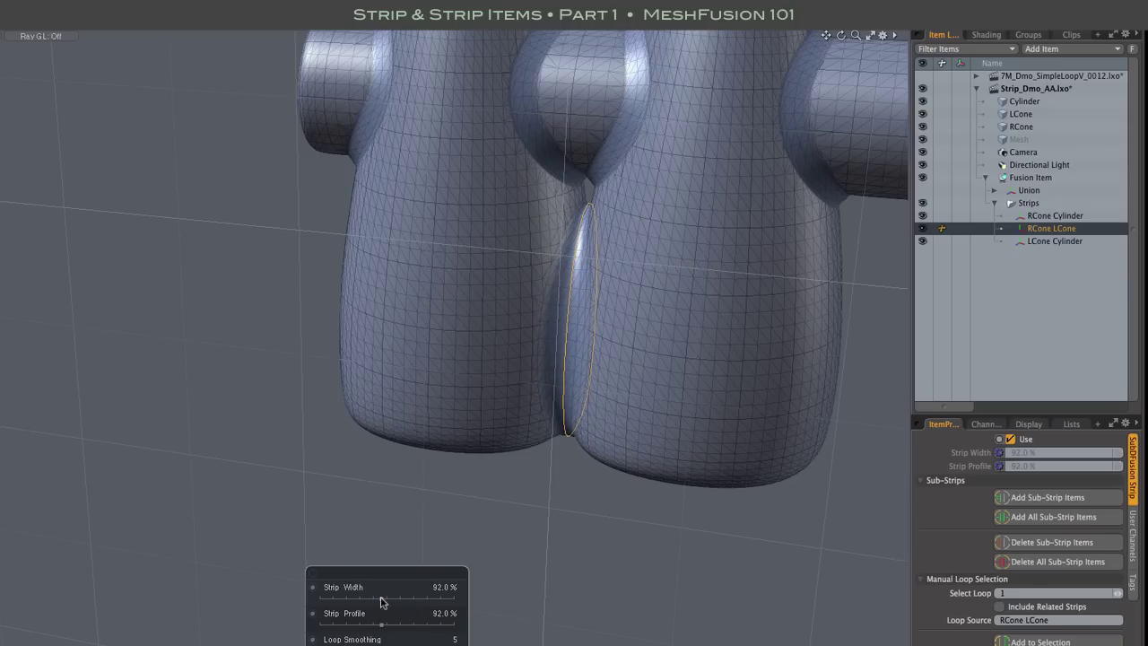
left_click(629, 556)
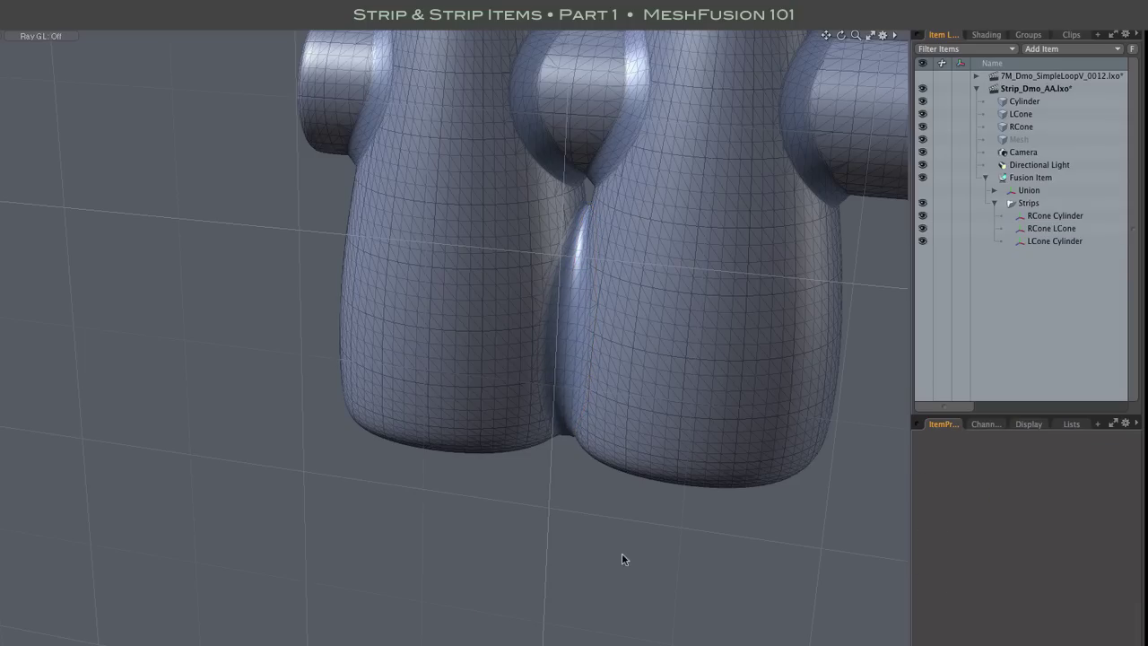
left_click_drag(566, 338, 525, 357, "alt")
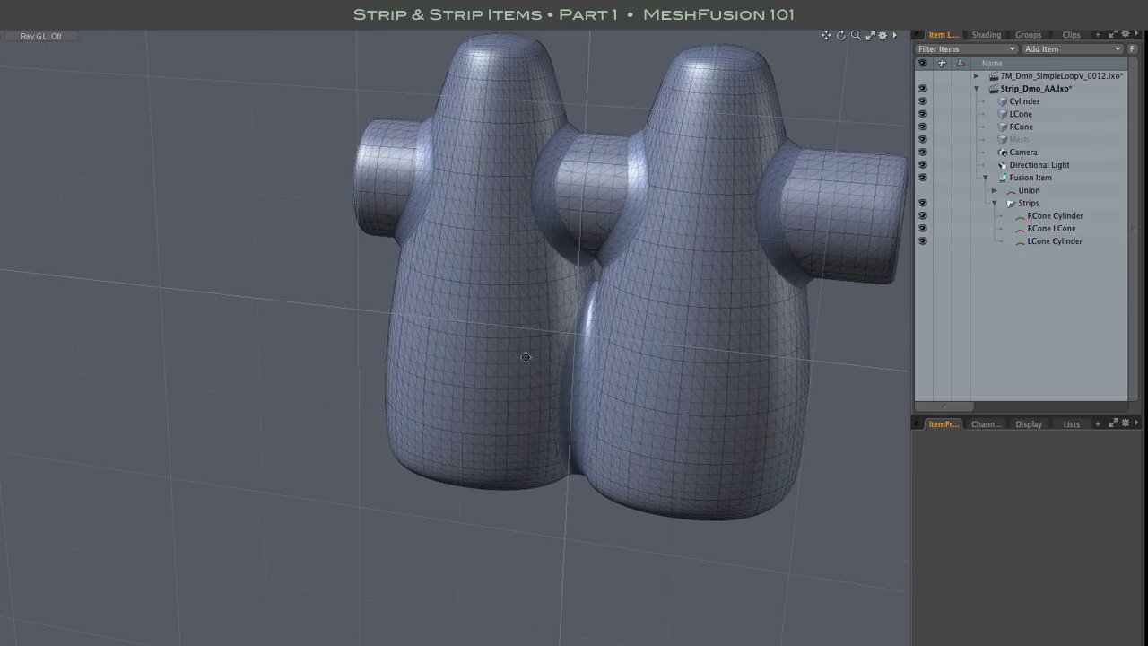
Slide RCone away from LCone and compare the RCone LCone and LCone Cylinder strip items.
left_click(697, 400)
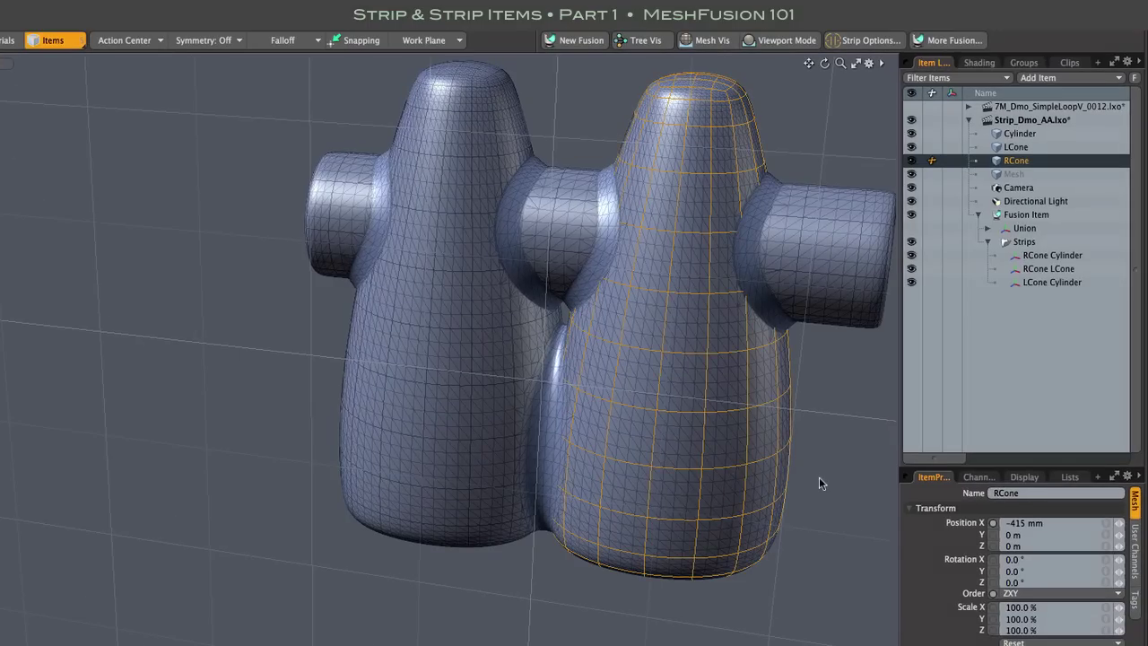
key("w")
left_click_drag(615, 318, 643, 319)
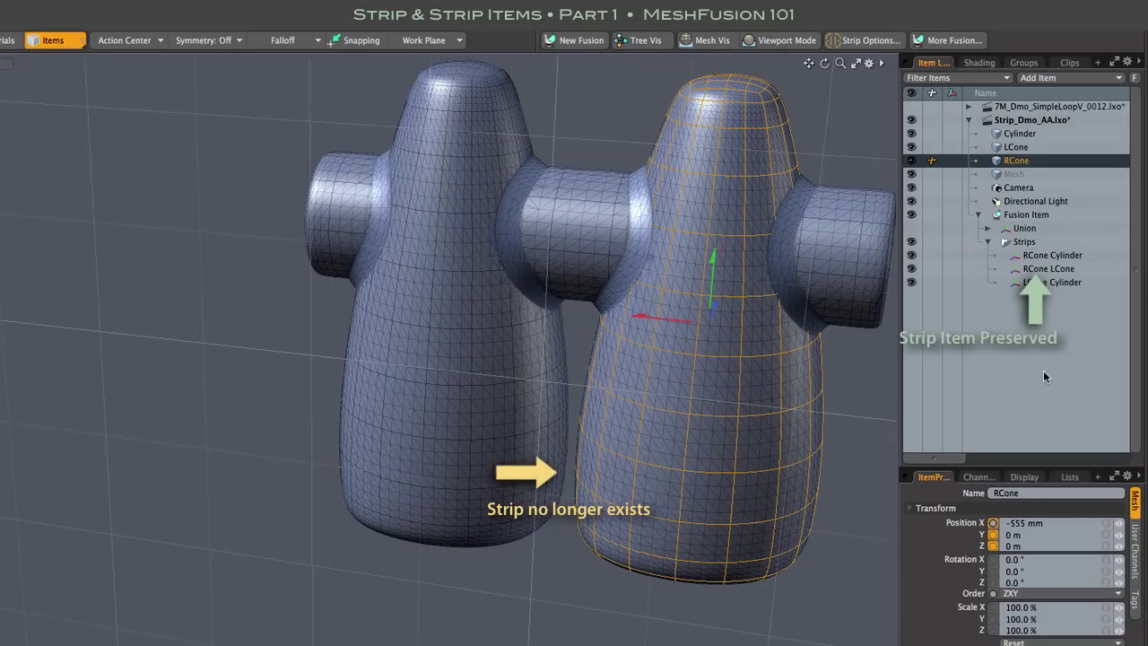
left_click(1048, 268)
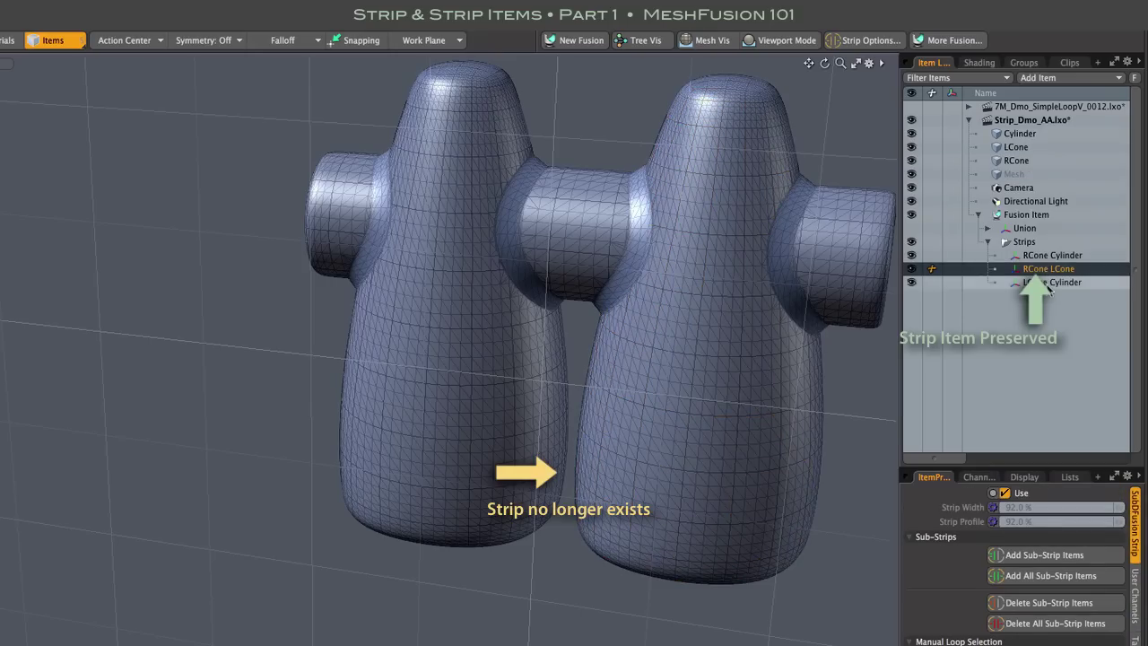
left_click(1049, 282)
left_click(1045, 268)
left_click(853, 408)
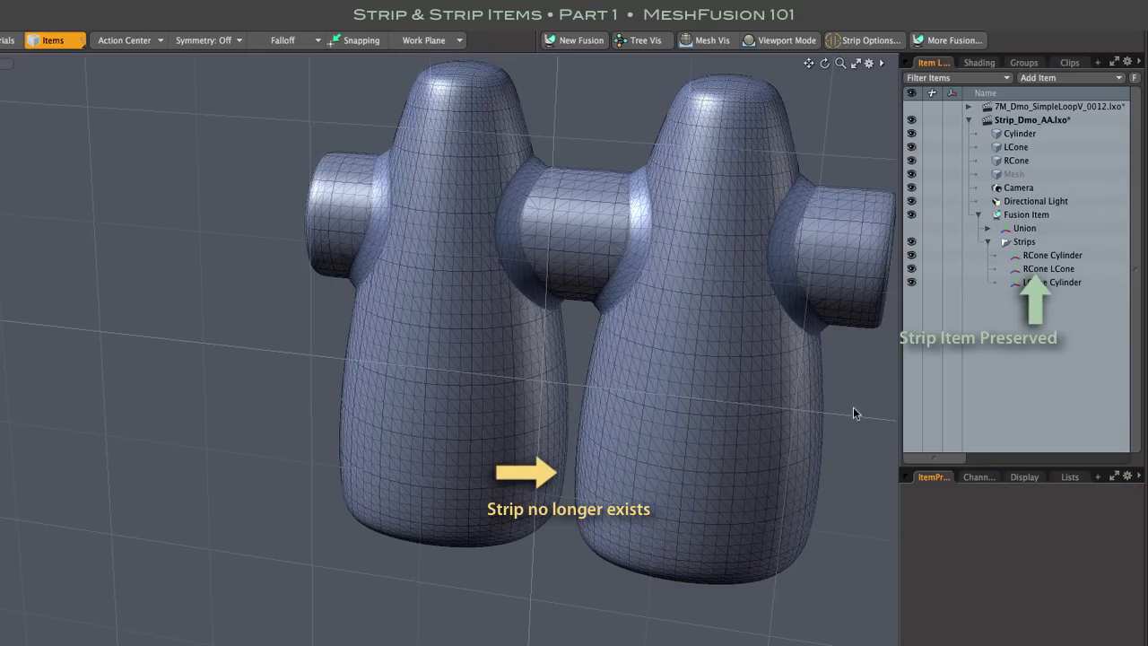
Move RCone back to X -440 mm against LCone and check the strip's width and profile.
left_click(803, 419)
left_click_drag(641, 316, 615, 317)
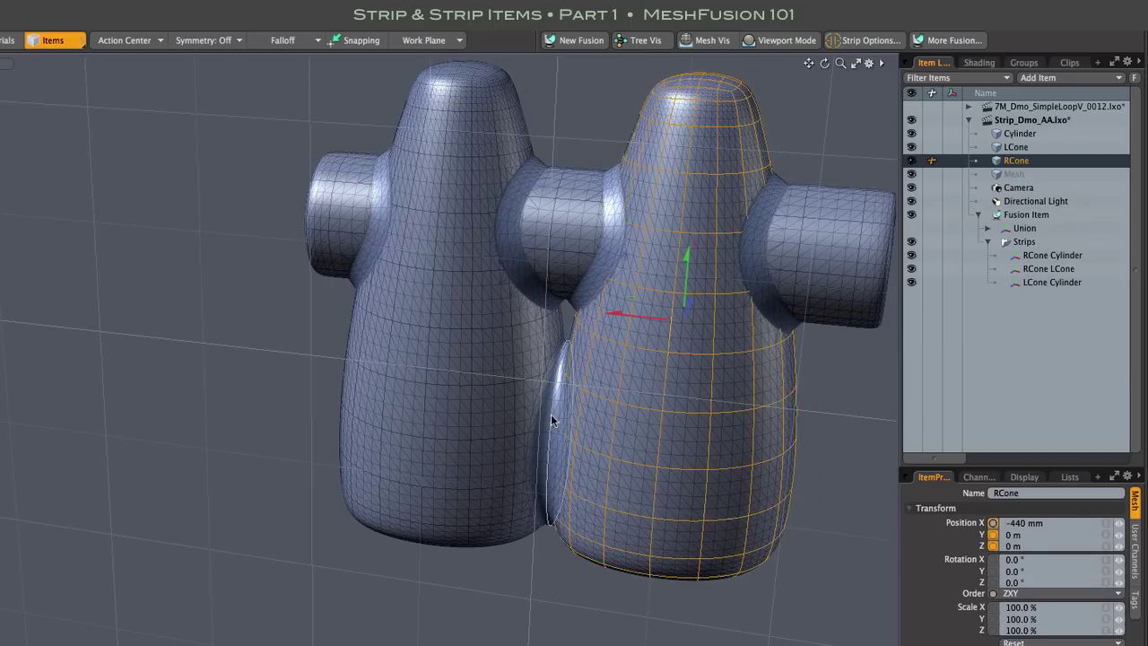
left_click(551, 415)
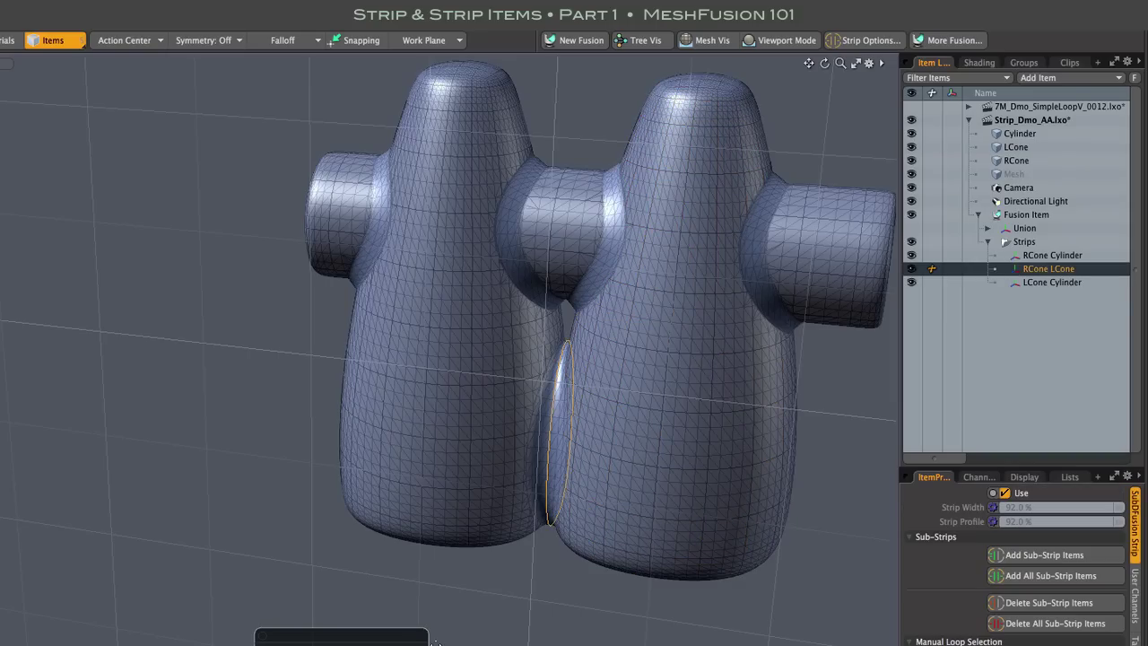
left_click(371, 640)
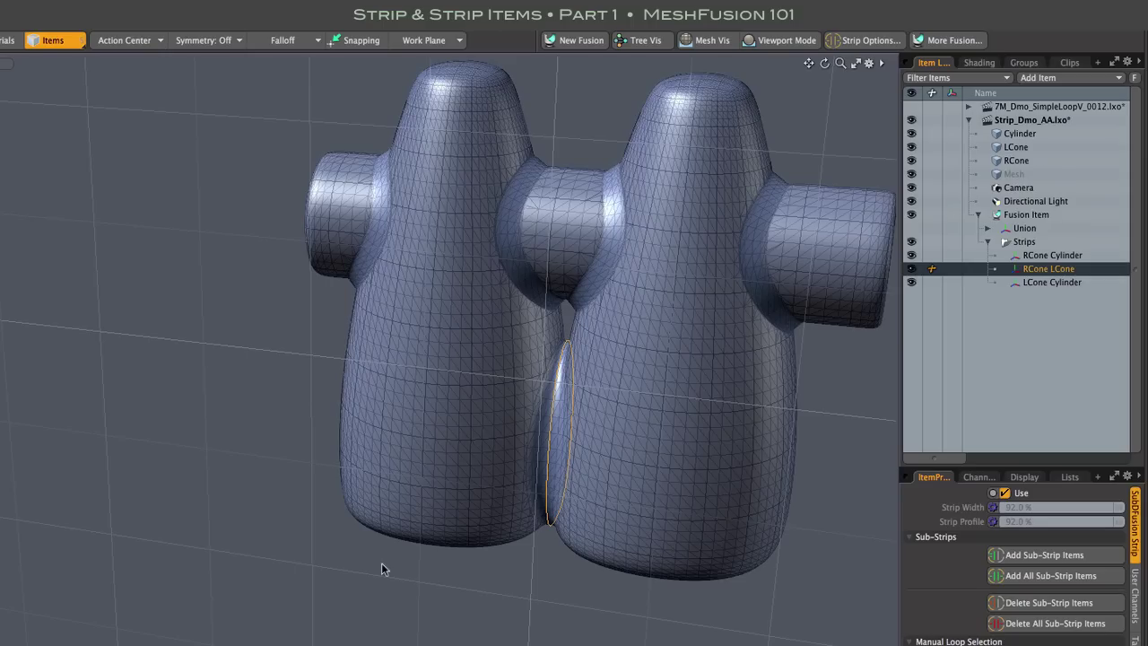
left_click(381, 561)
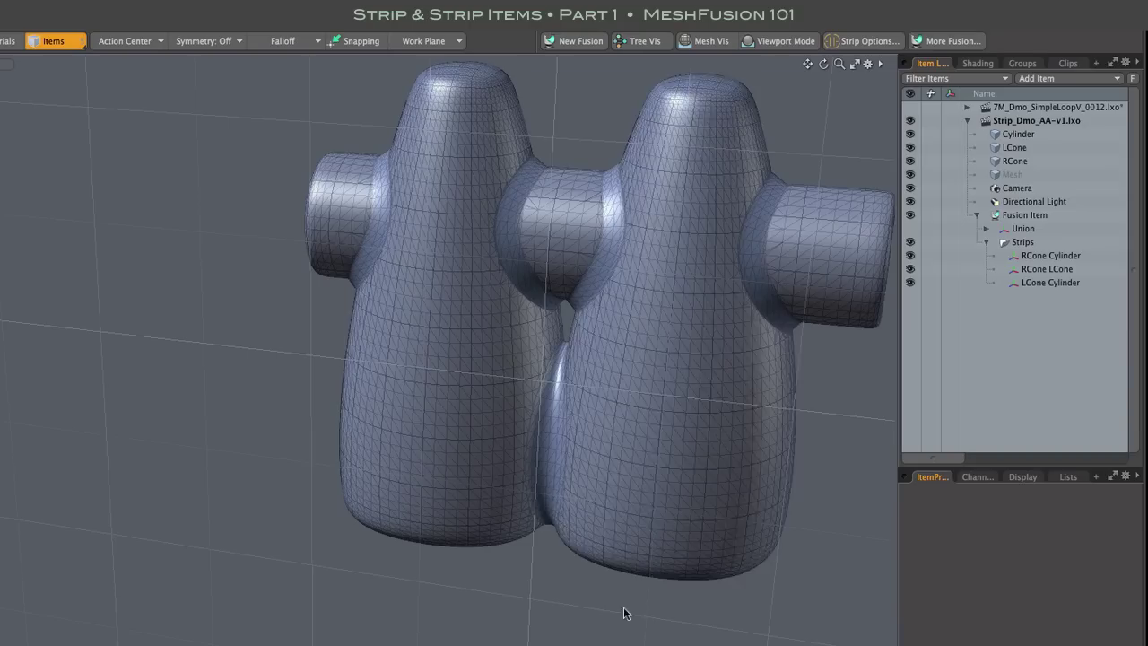
Move RCone apart to X -600 mm and confirm the RCone LCone strip item is still listed.
left_click(661, 481)
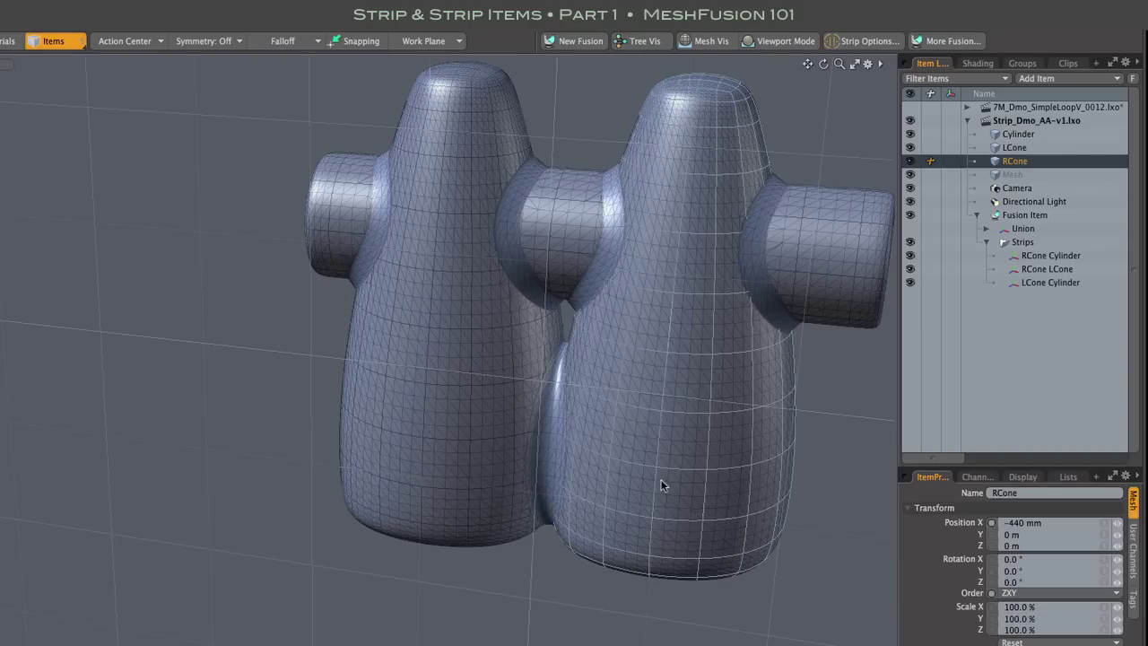
key("w")
left_click_drag(628, 318, 743, 320)
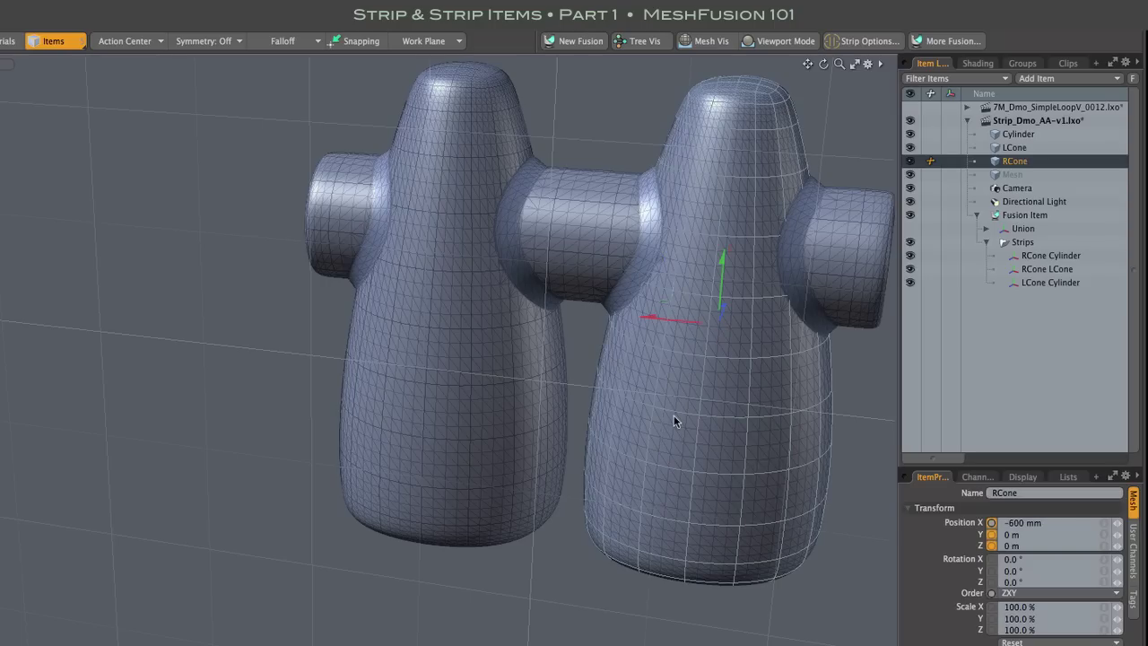
left_click(847, 399)
left_click(850, 42)
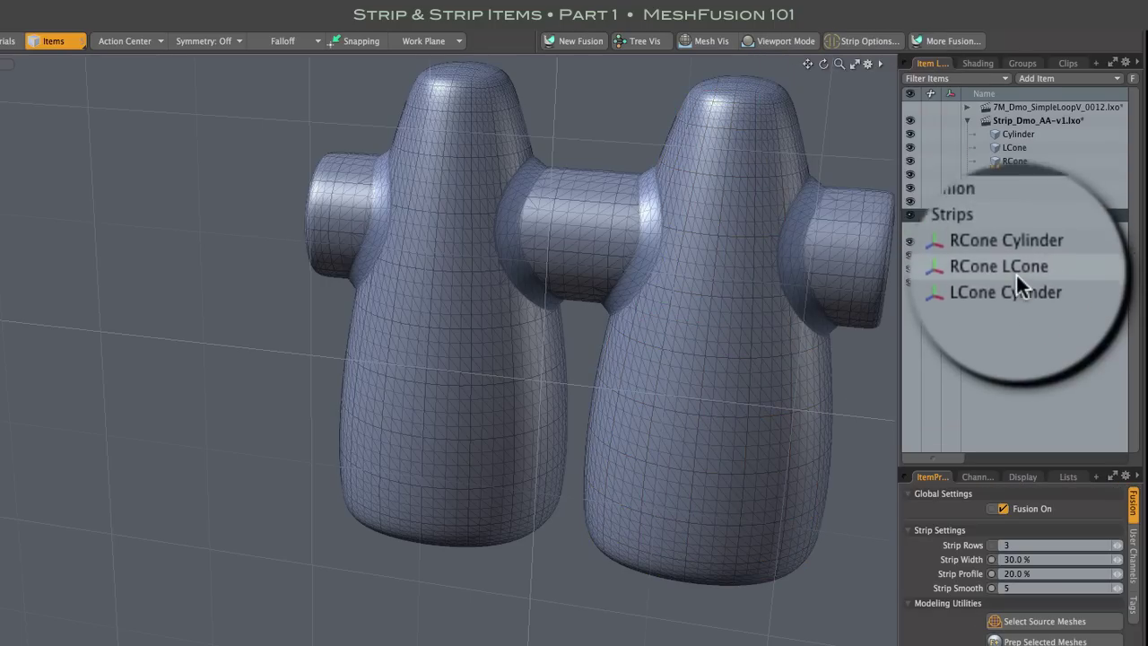
left_click(1040, 268)
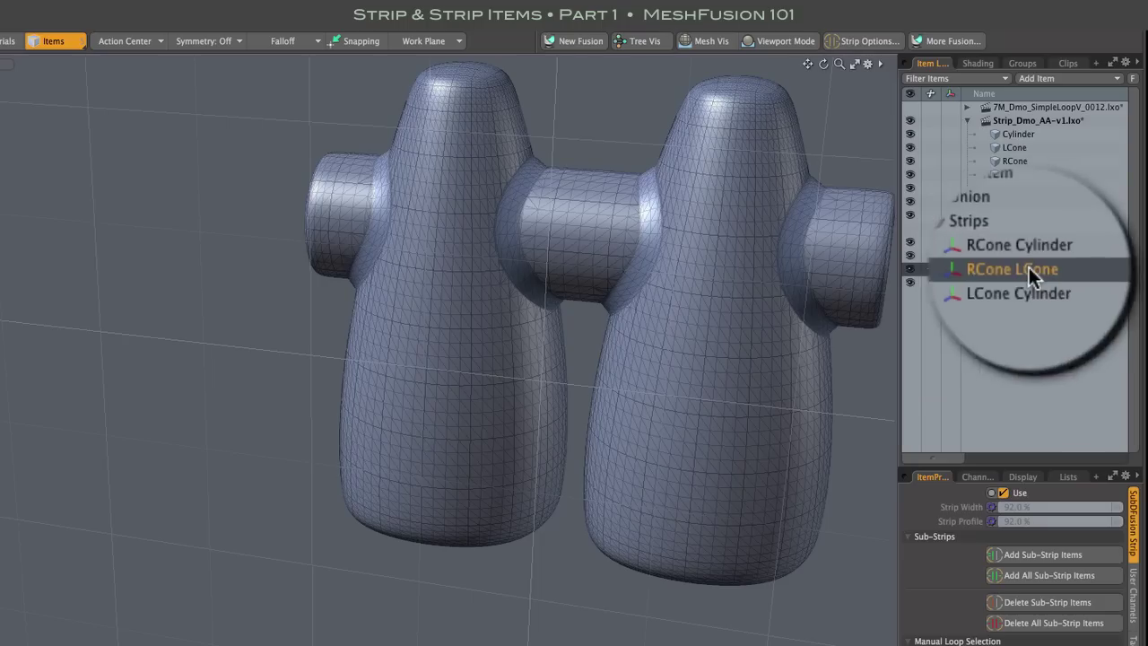
left_click(1043, 357)
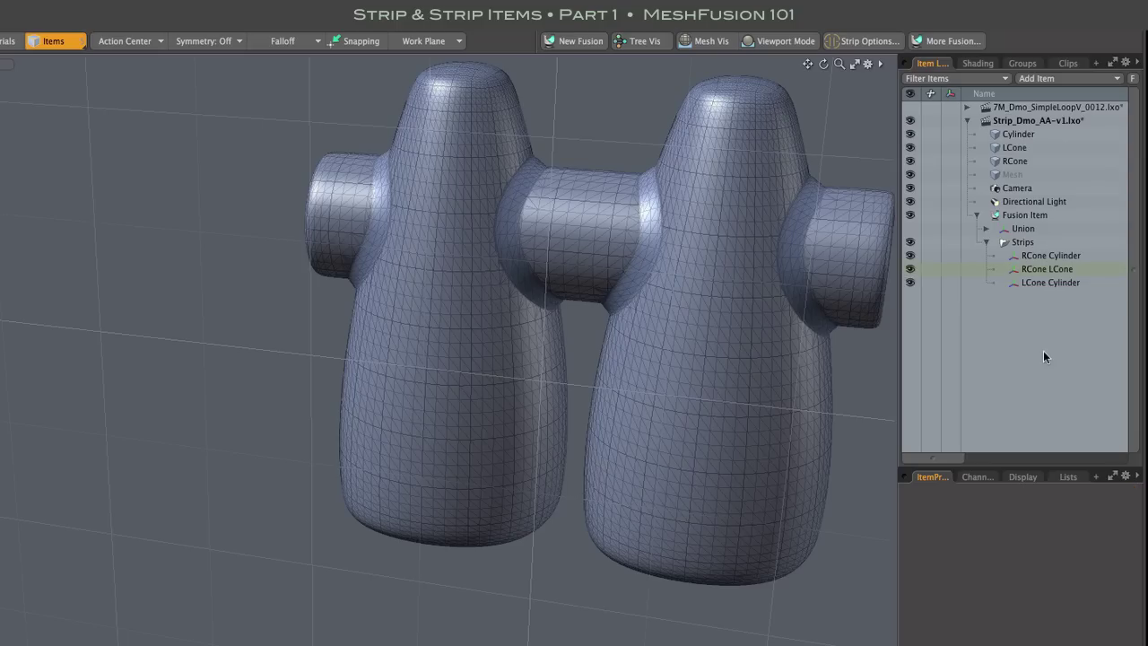
Delete inactive strips, confirm with Yes, and check the remaining RCone Cylinder and LCone Cylinder strips.
left_click(855, 40)
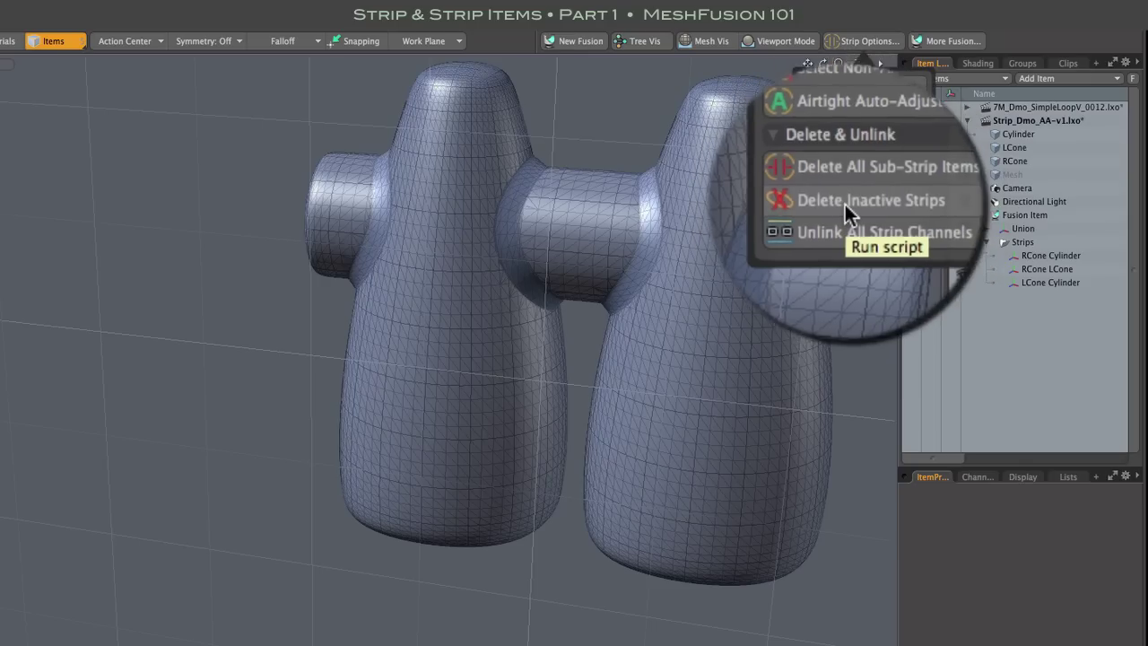
left_click(844, 201)
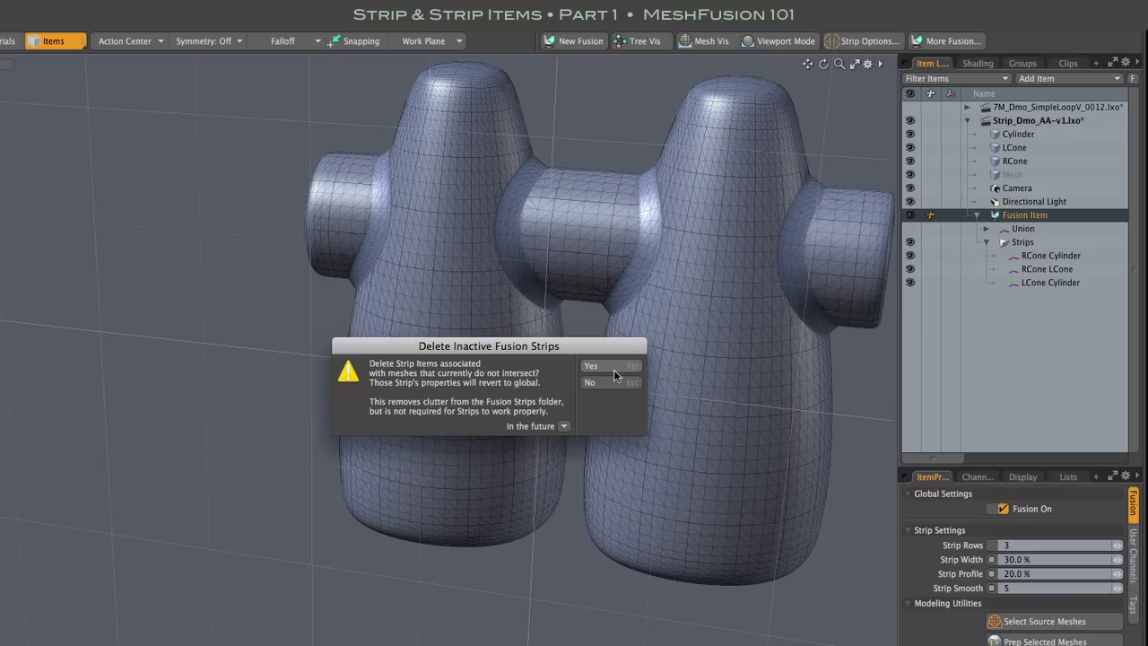
left_click(609, 365)
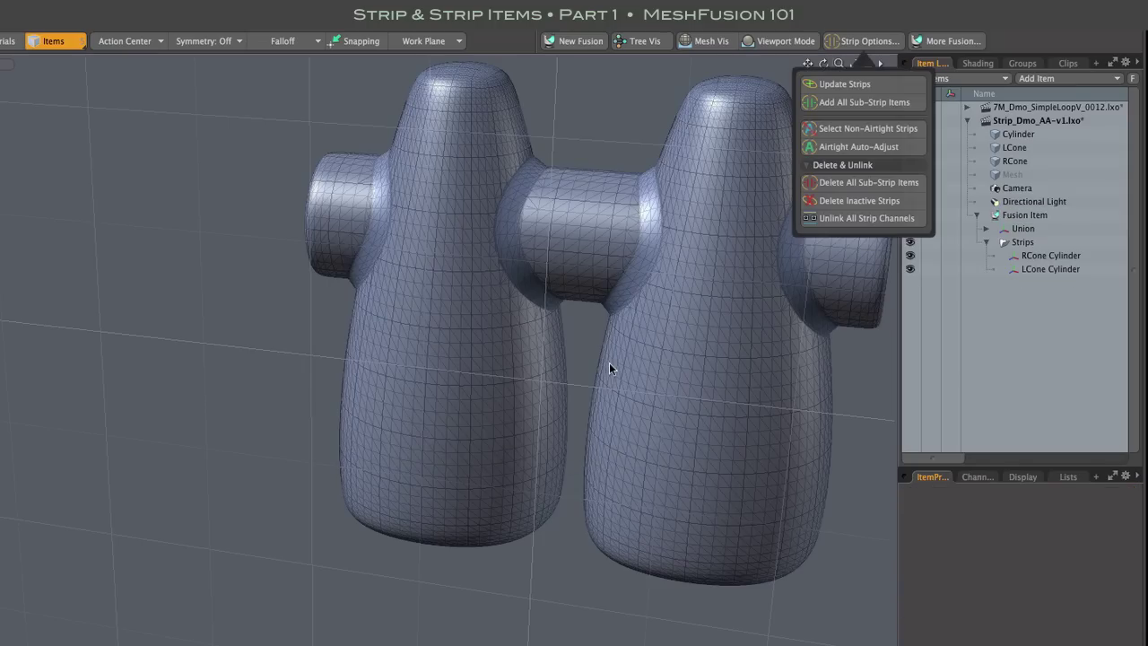
left_click(1030, 260)
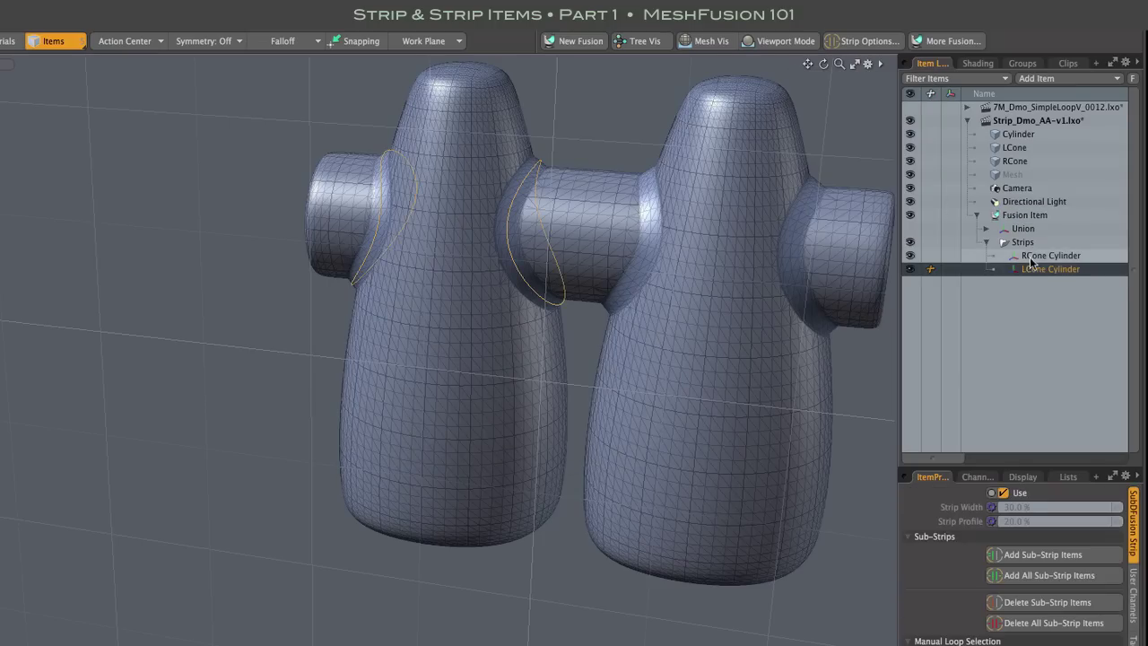
left_click(1028, 269)
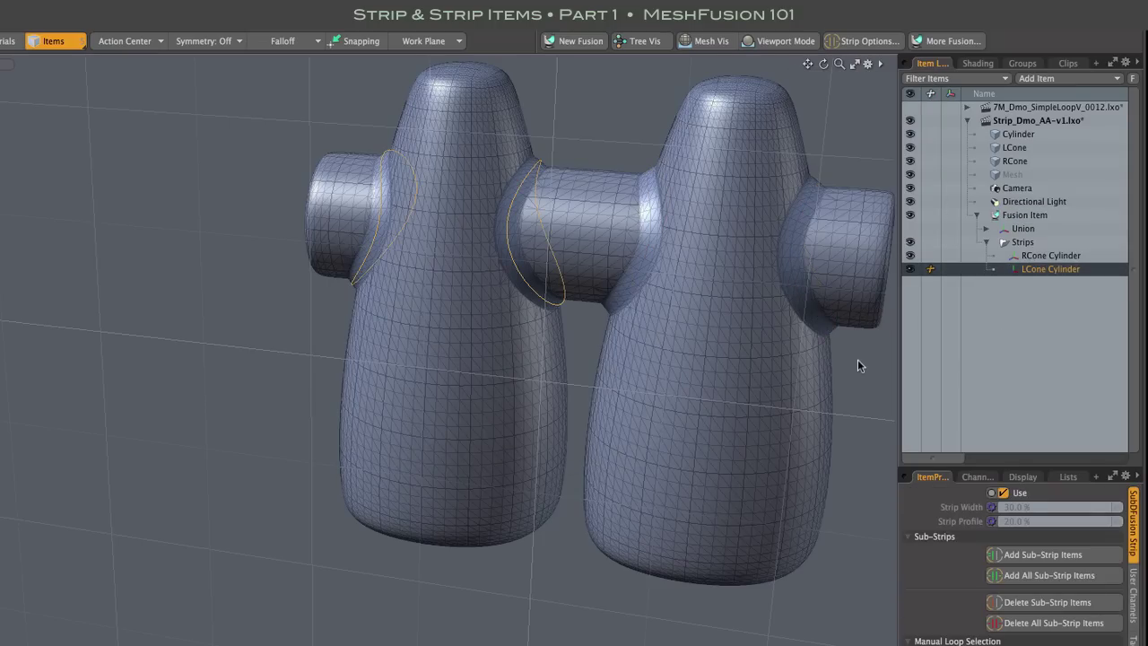
Undo the deletion, then run the Alt-revealed Reset All Strips and confirm with OK.
key("ctrl+z")
left_click(863, 41)
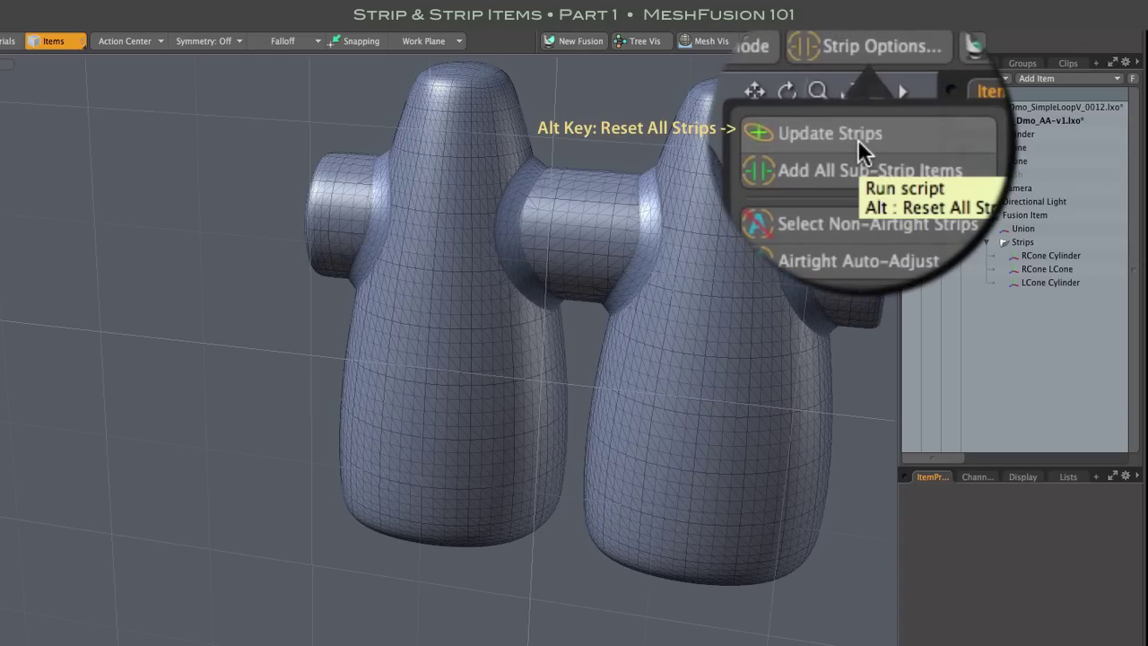
key("alt")
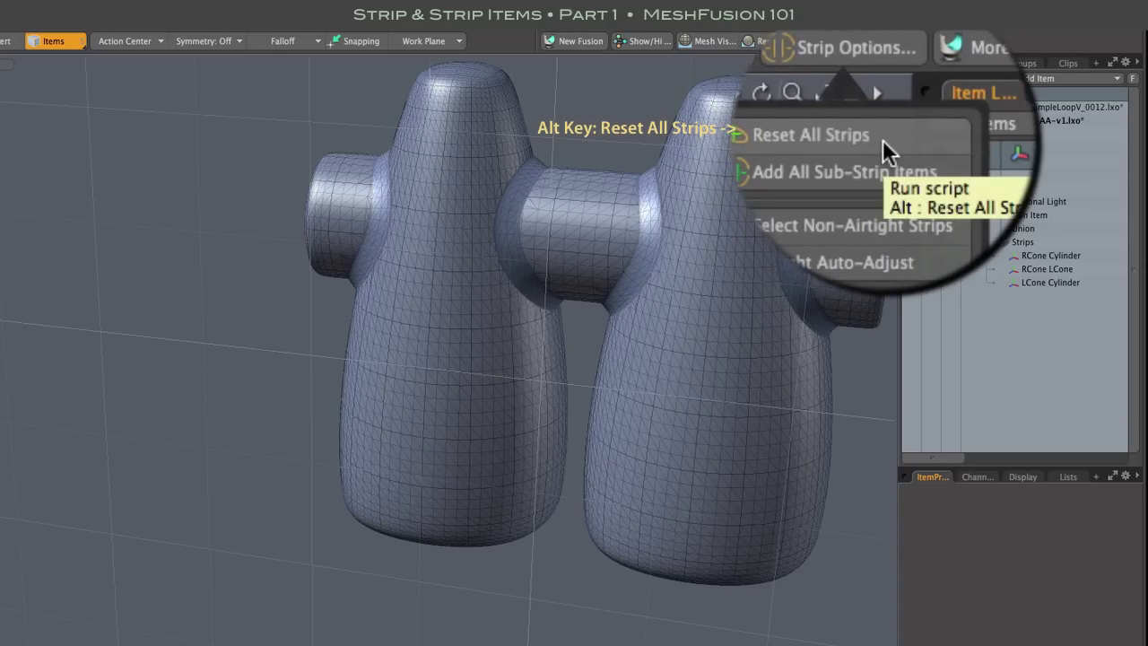
left_click(881, 96)
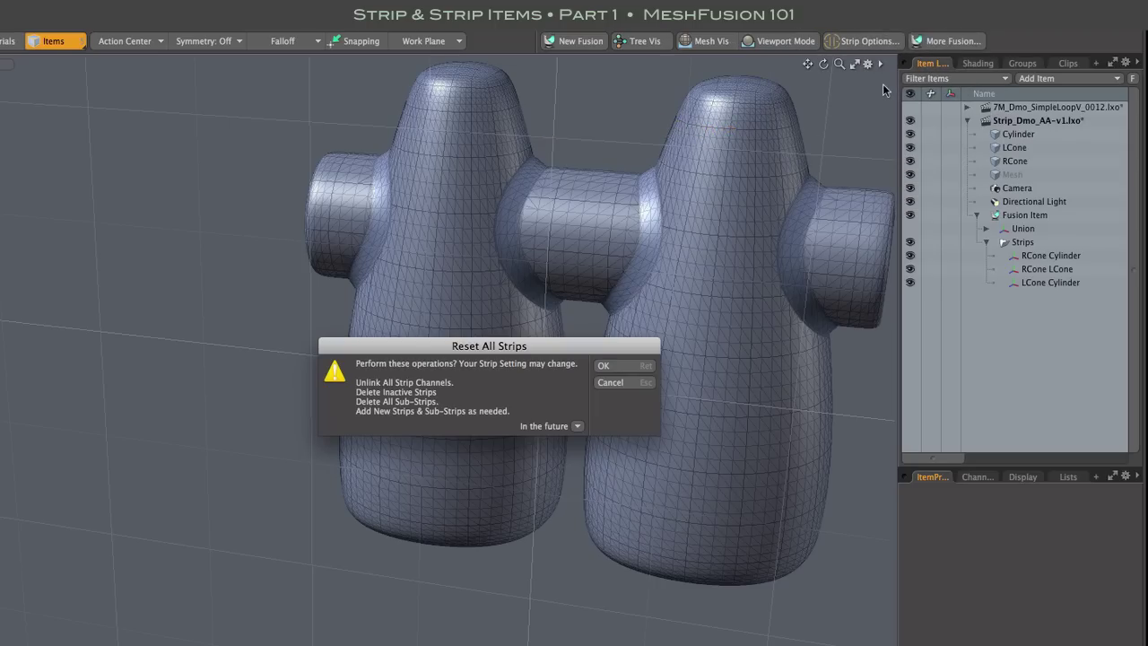
left_click(604, 365)
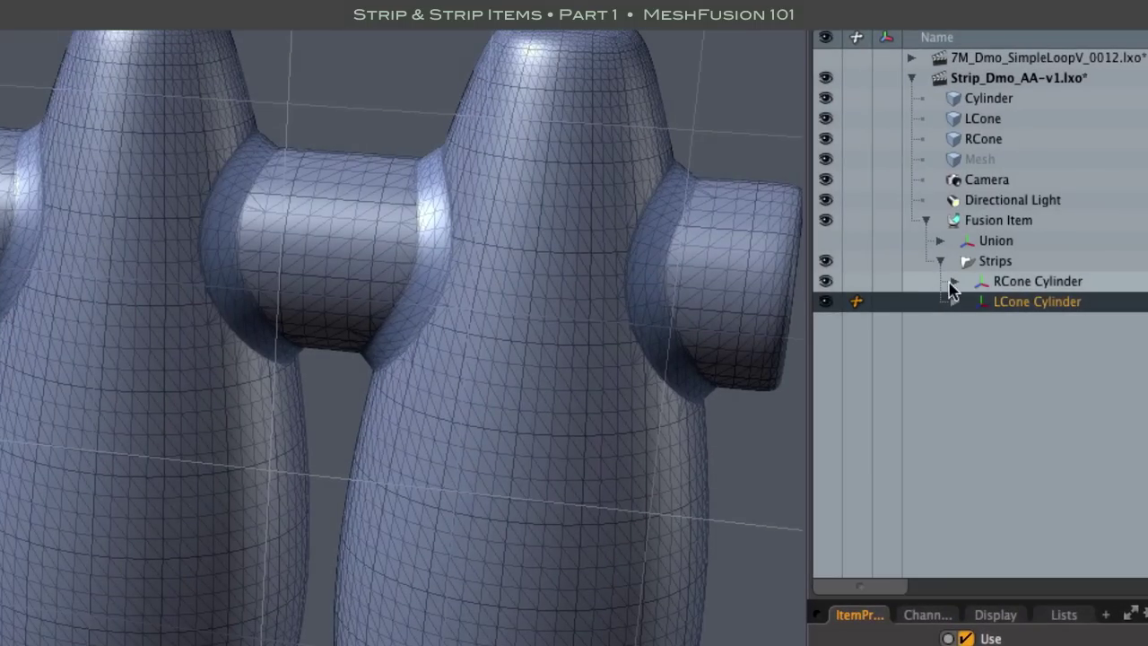
Expand RCone Cylinder and LCone Cylinder in the Item List and select each strip.
left_click(954, 281)
left_click(954, 341)
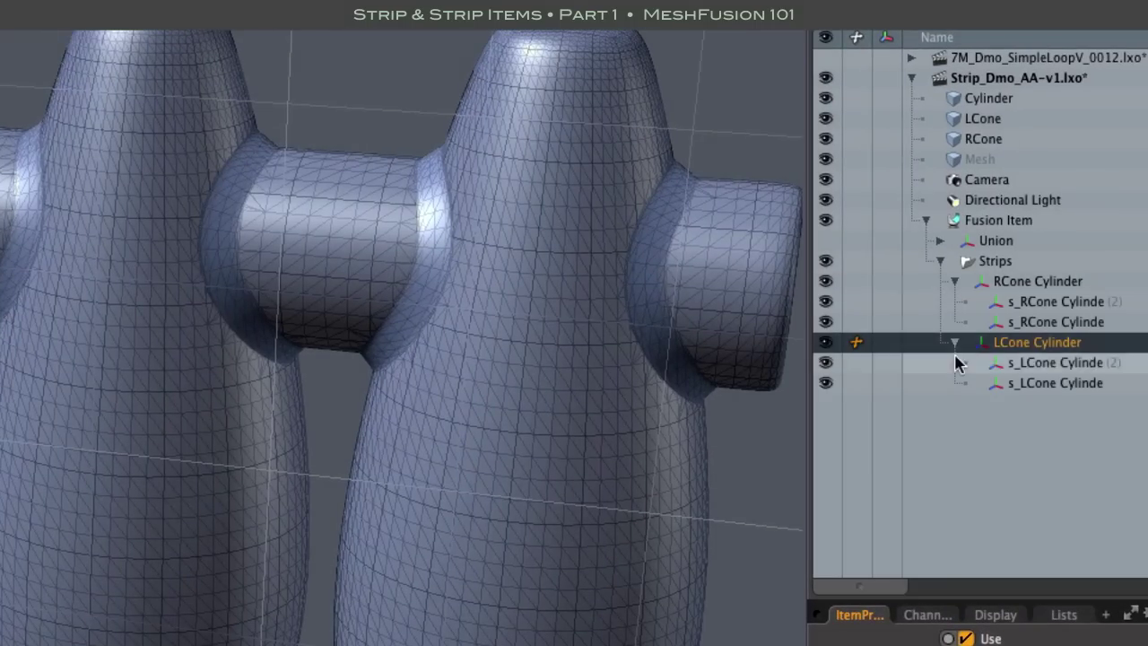
left_click(1063, 284)
left_click(1058, 342)
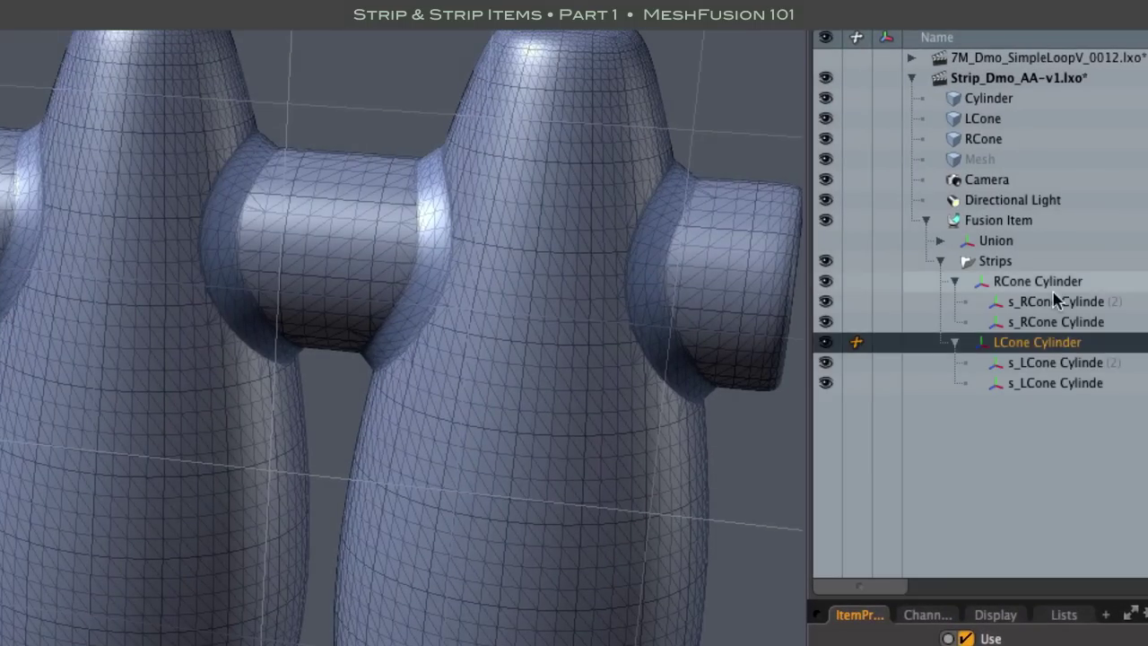
left_click(1058, 286)
Select each of the four s_ sub-strip items to view its outline, then deselect.
left_click(1055, 304)
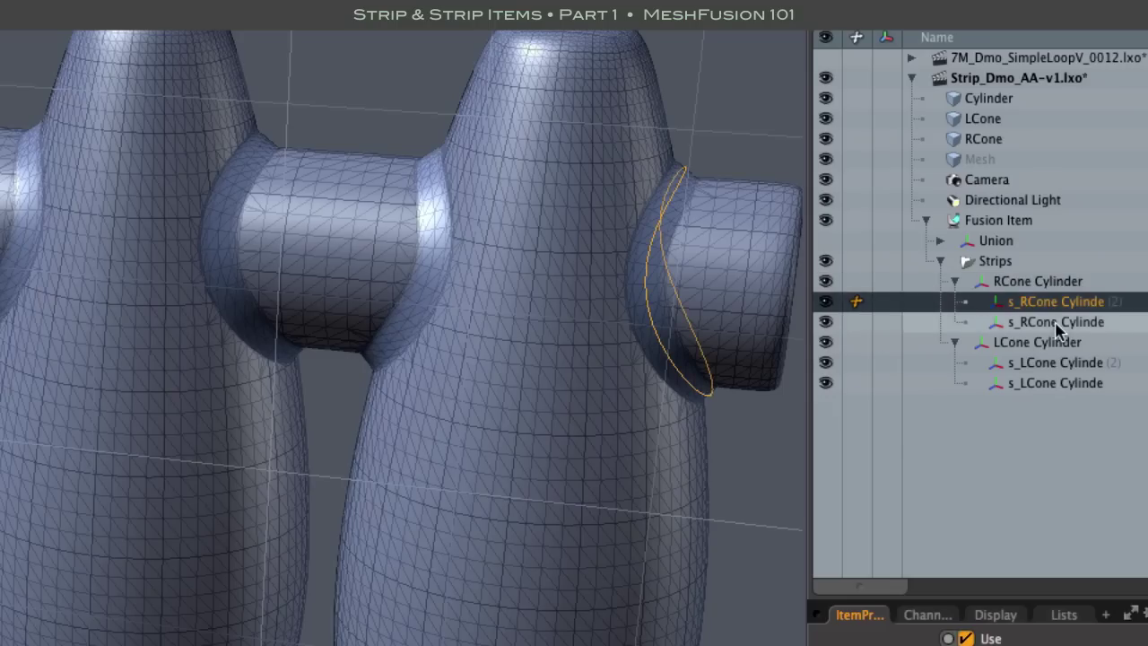
left_click(1057, 323)
left_click(1056, 363)
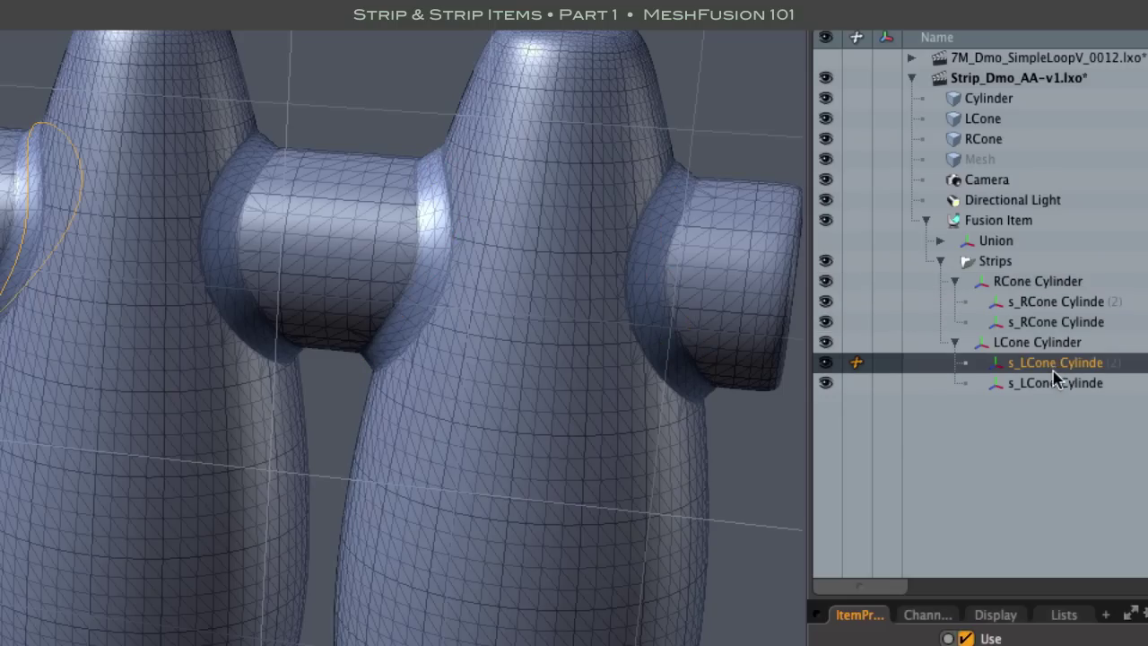
left_click(1051, 384)
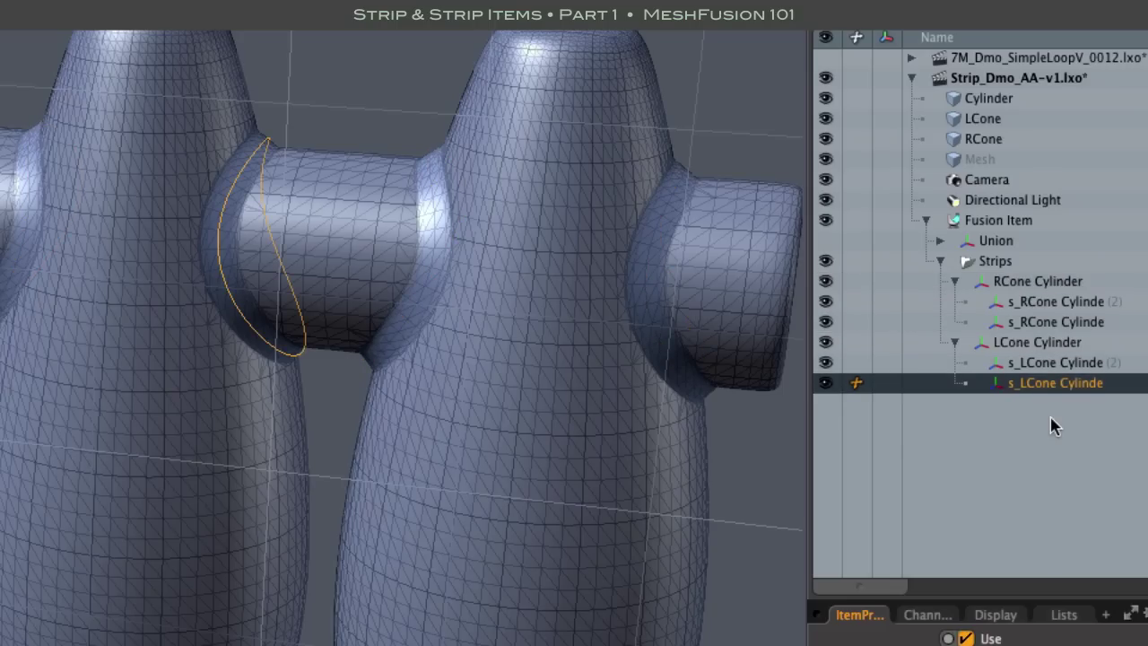
left_click(1052, 424)
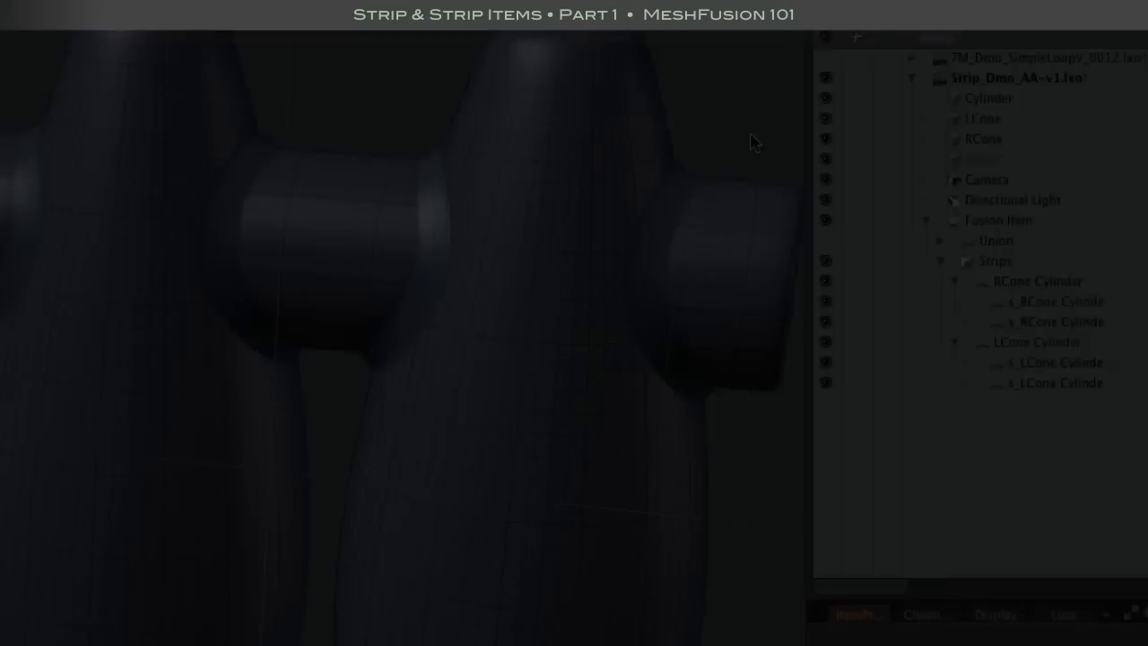